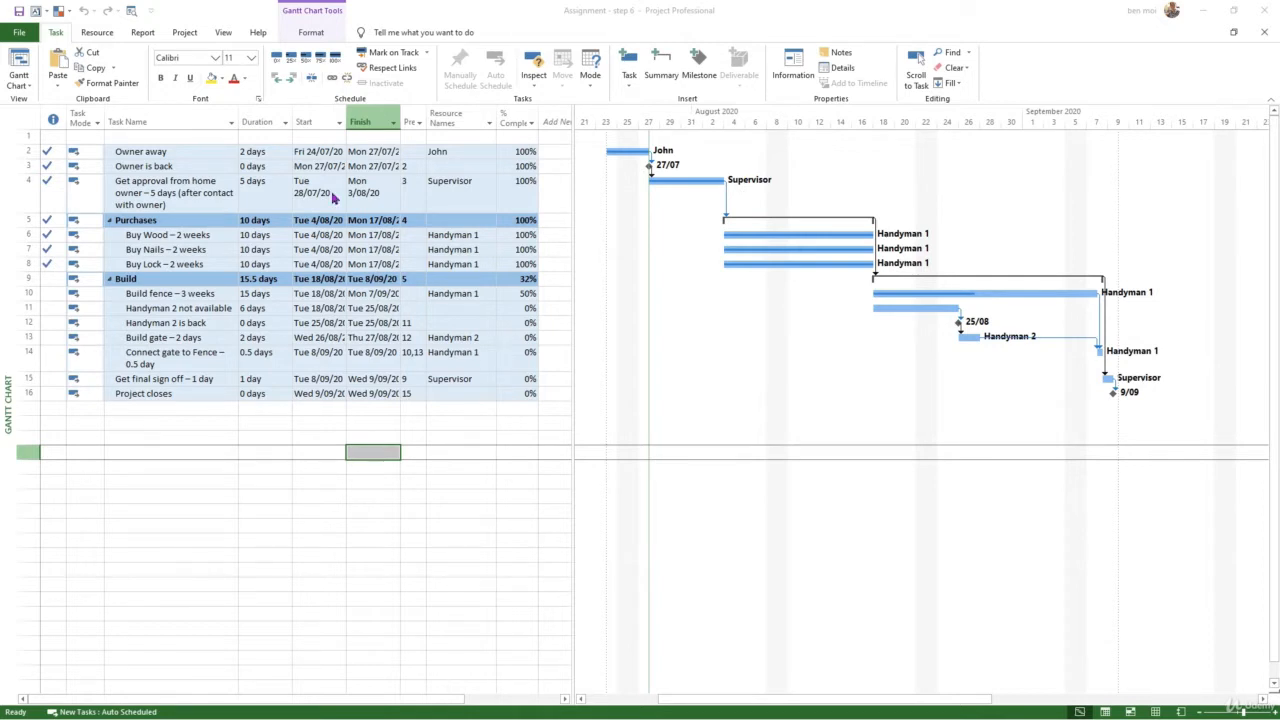
Set the Task bar style to show Finish as text on the right of the bars, replacing the resource names
left_click(314, 40)
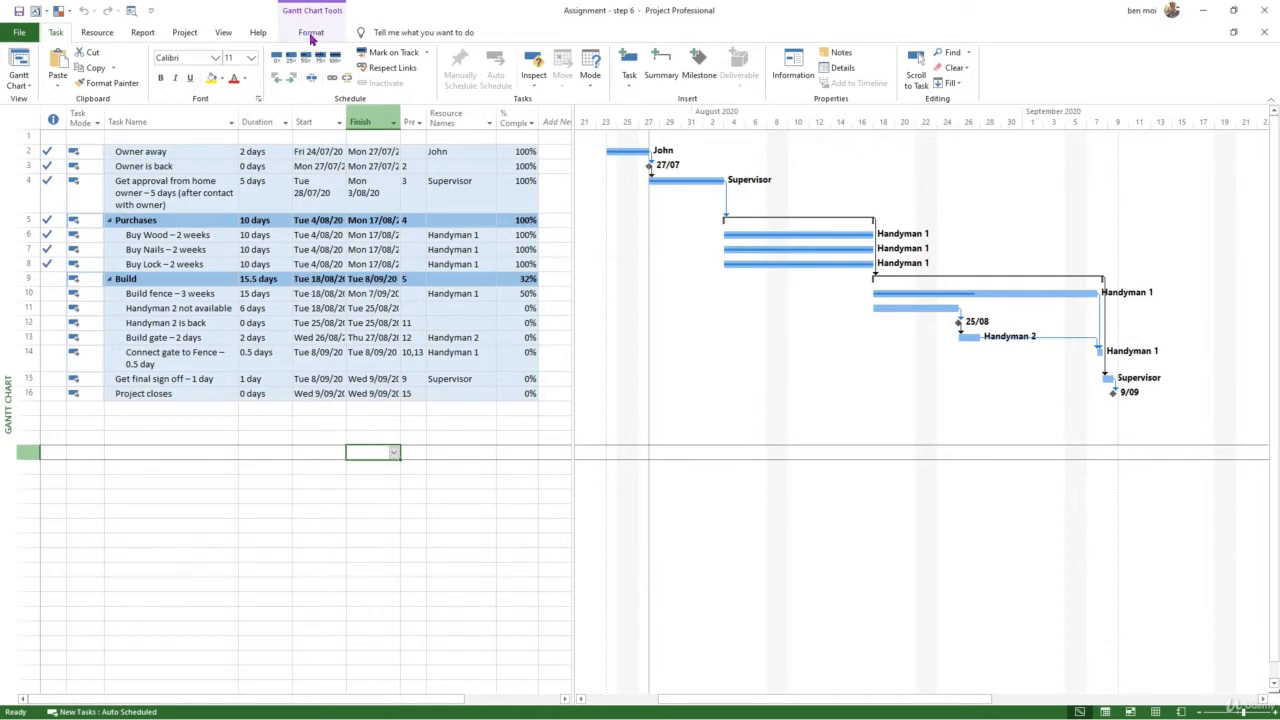
left_click(312, 37)
left_click(246, 78)
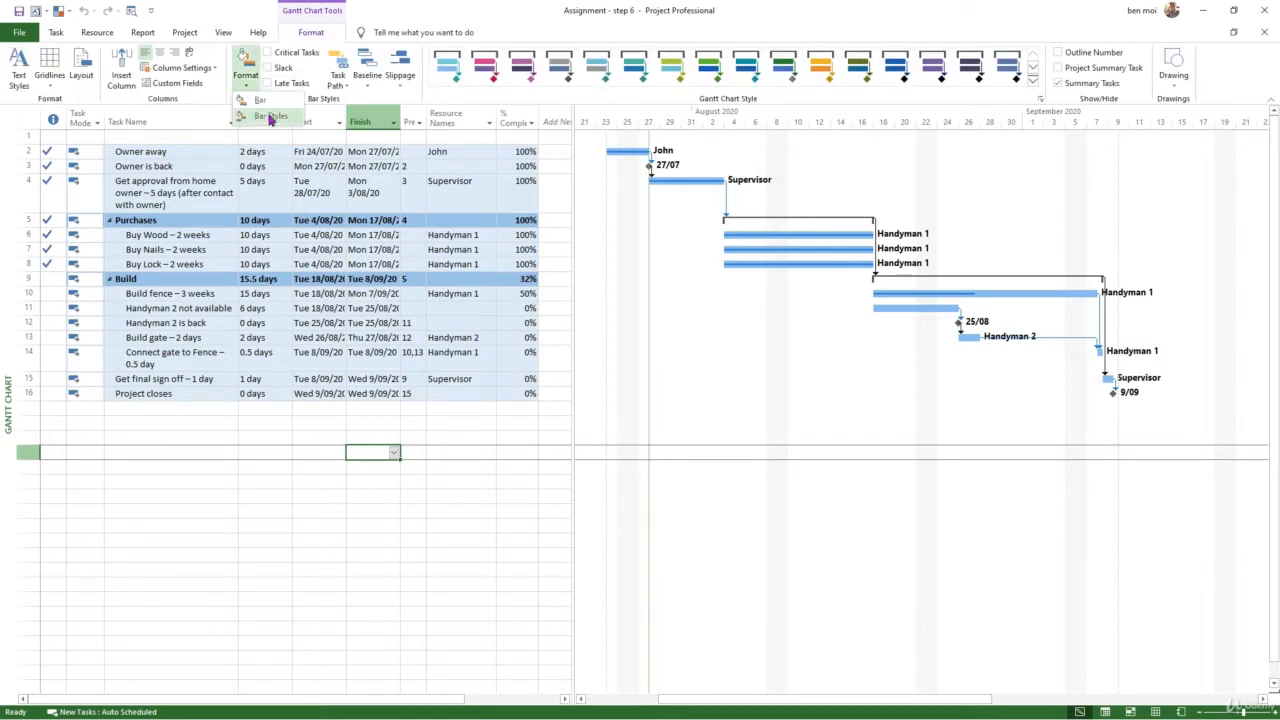
left_click(270, 118)
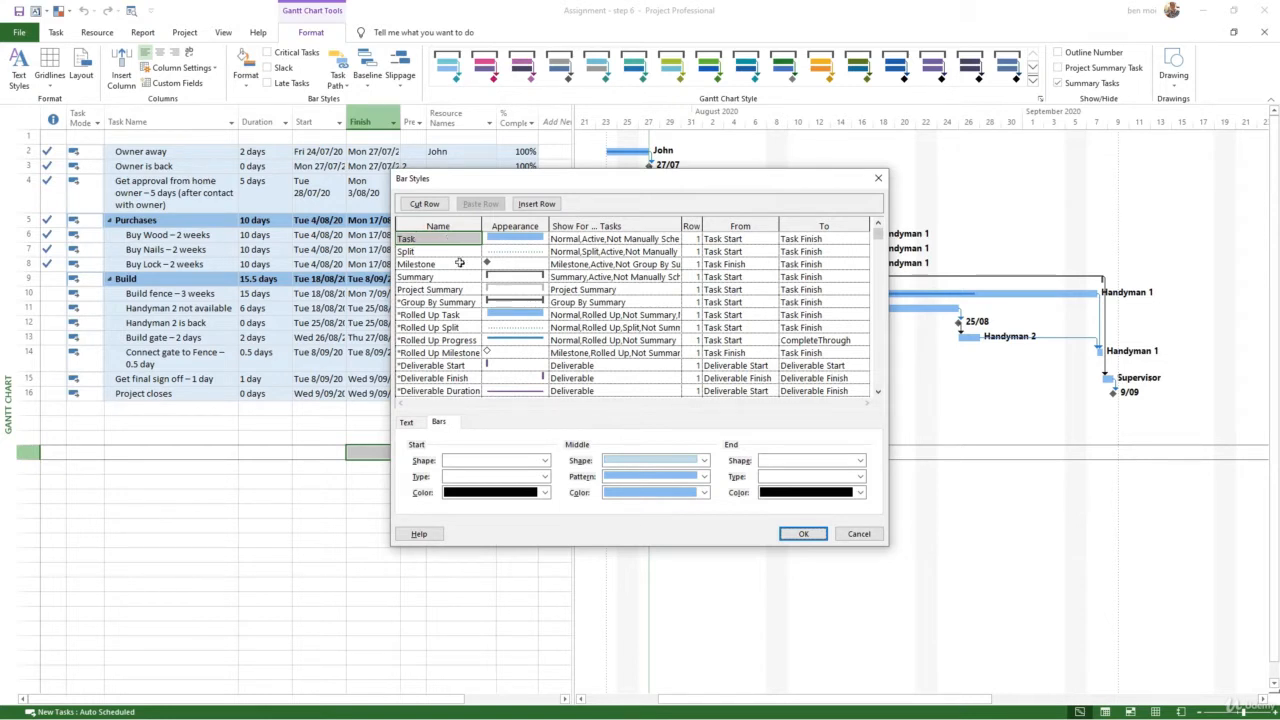
left_click(406, 422)
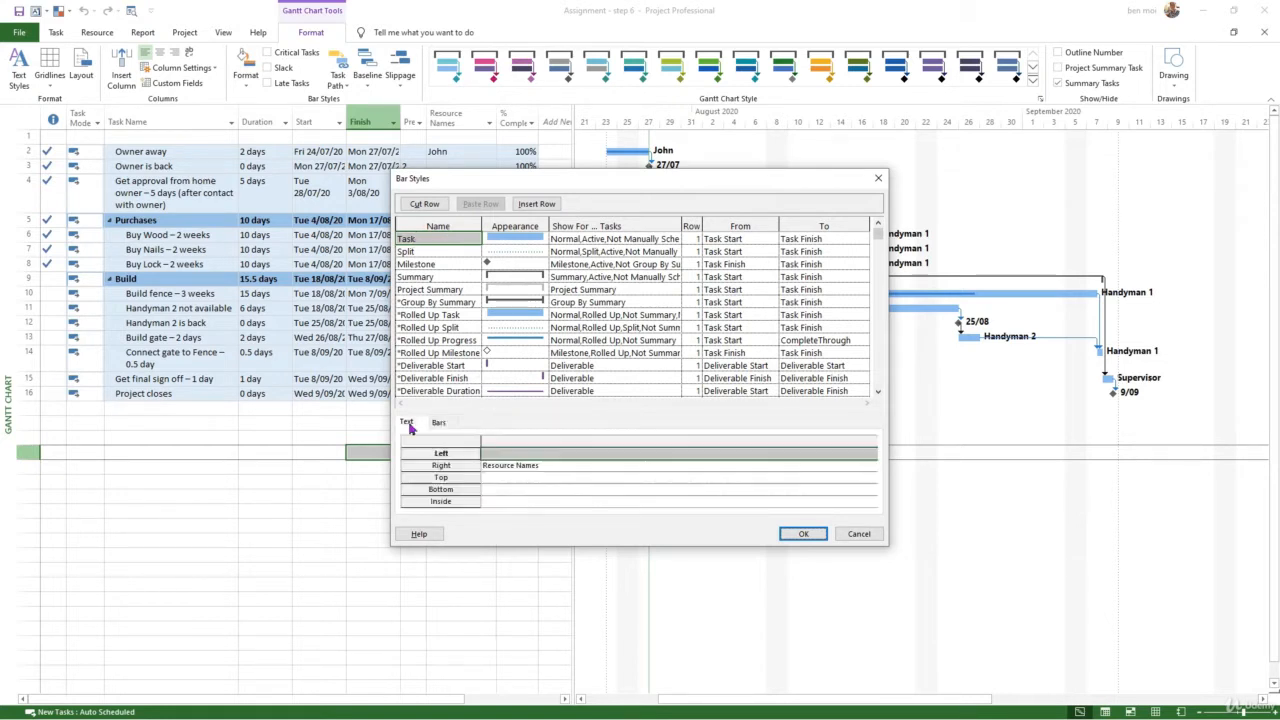
left_click(591, 464)
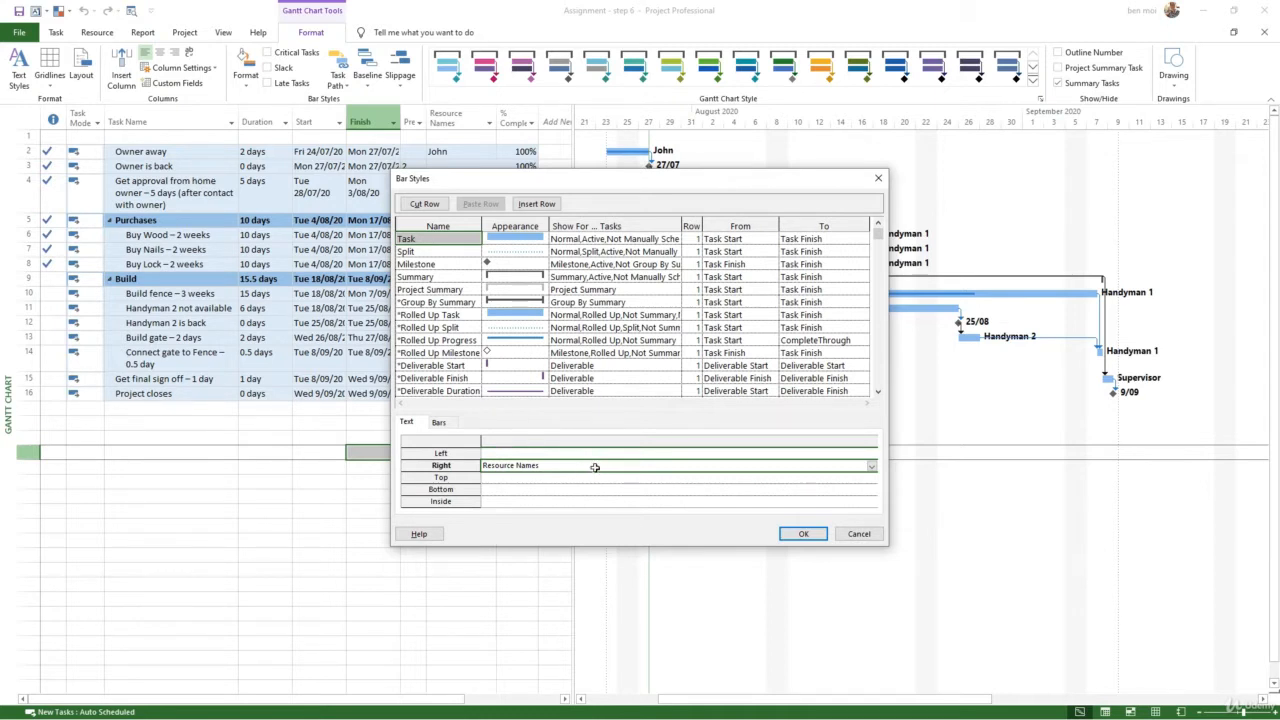
type("Finish")
left_click(792, 536)
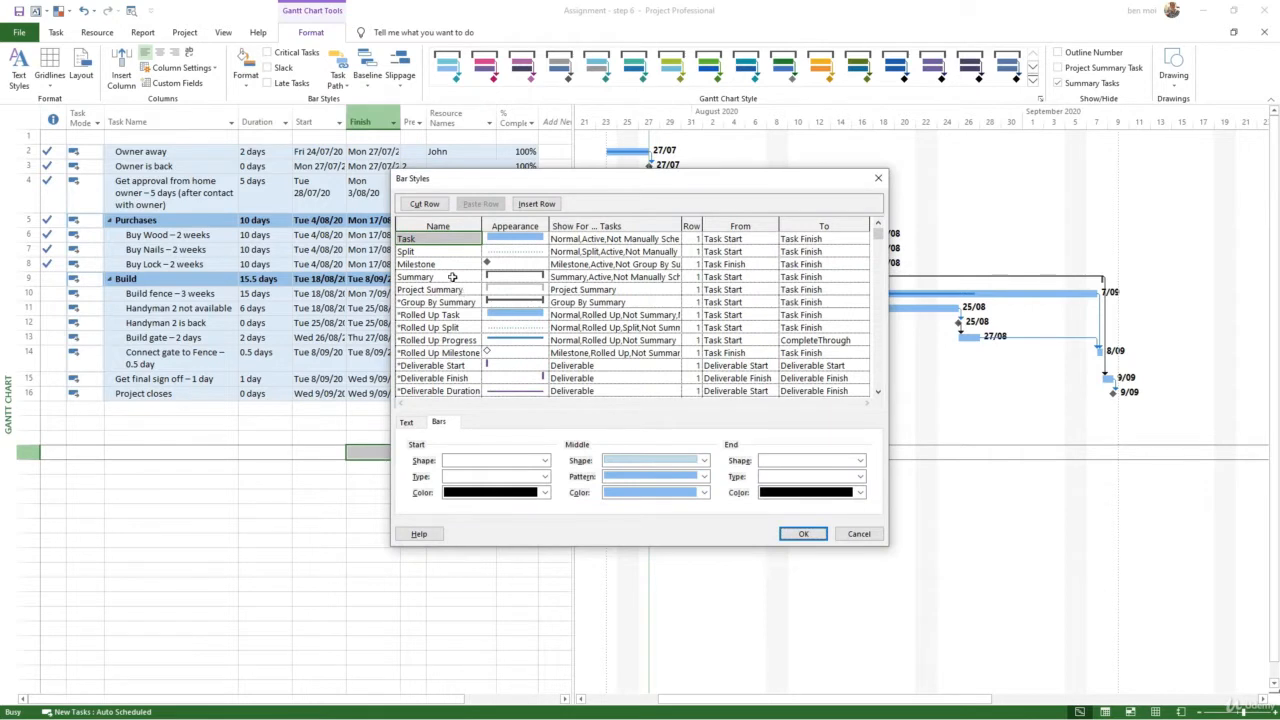
Set the Summary bar style to show Finish as text on the right of the bars
left_click(452, 277)
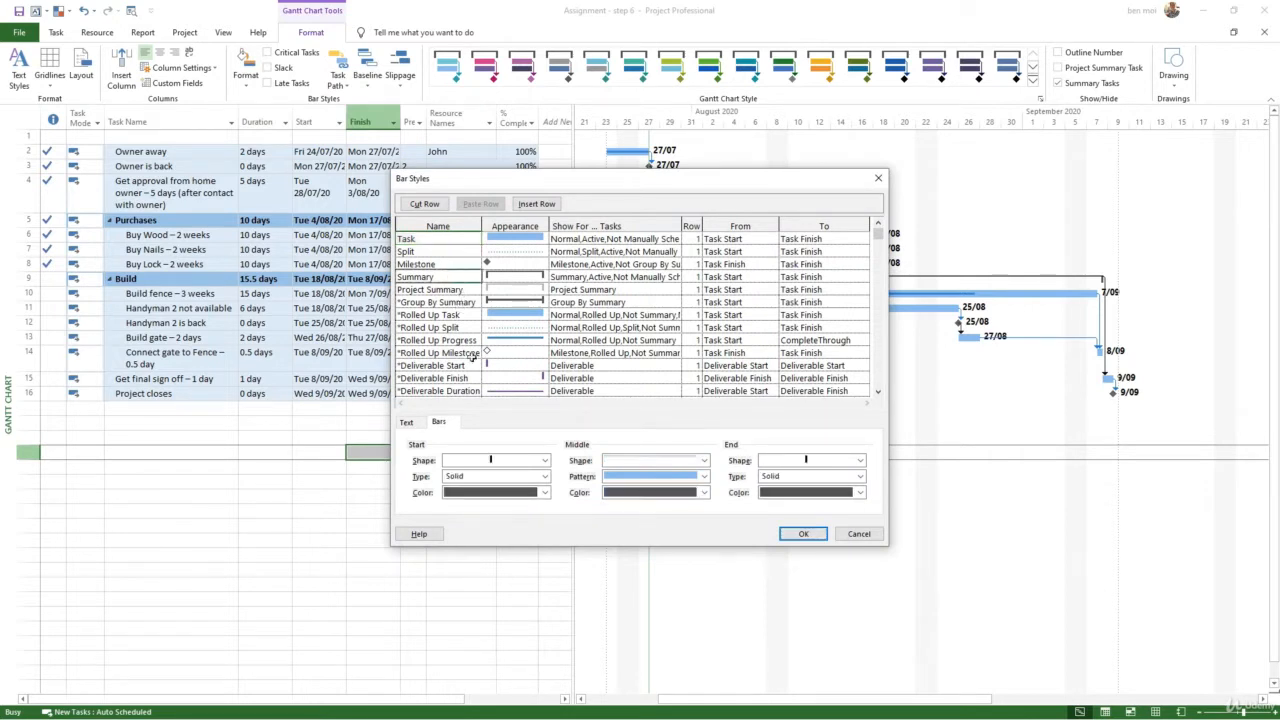
left_click(406, 422)
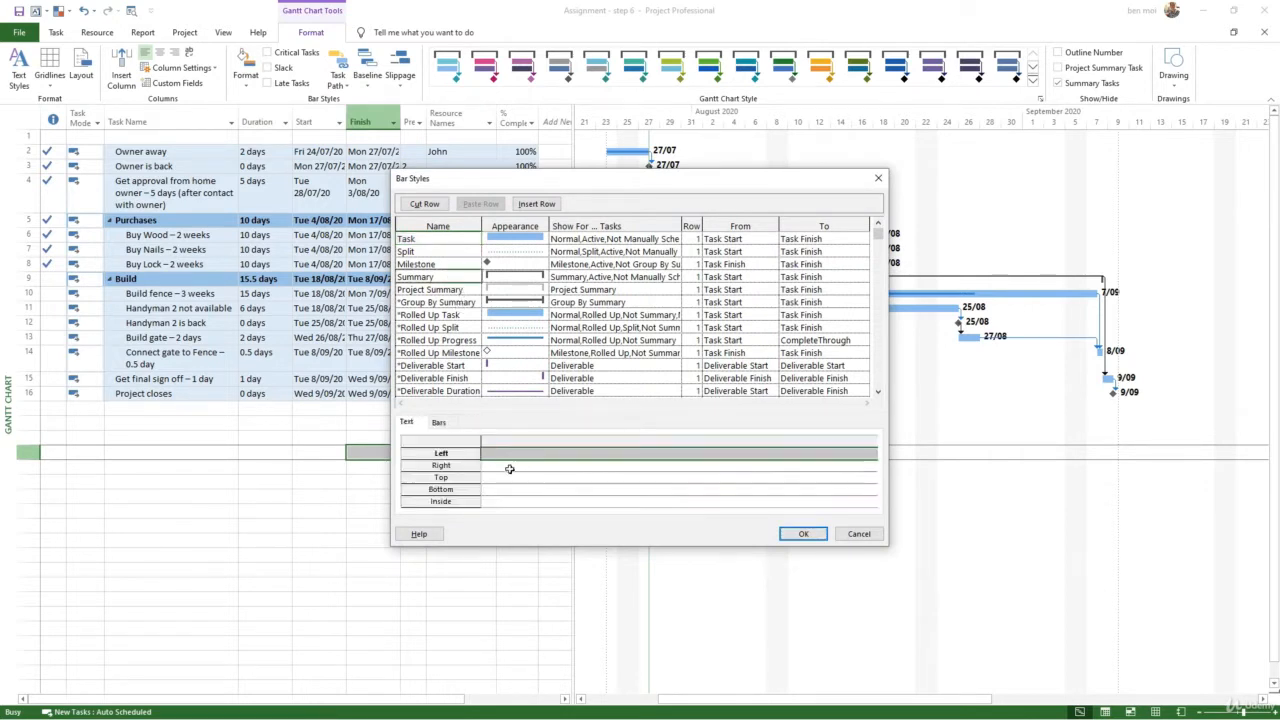
left_click(507, 466)
type("Finish")
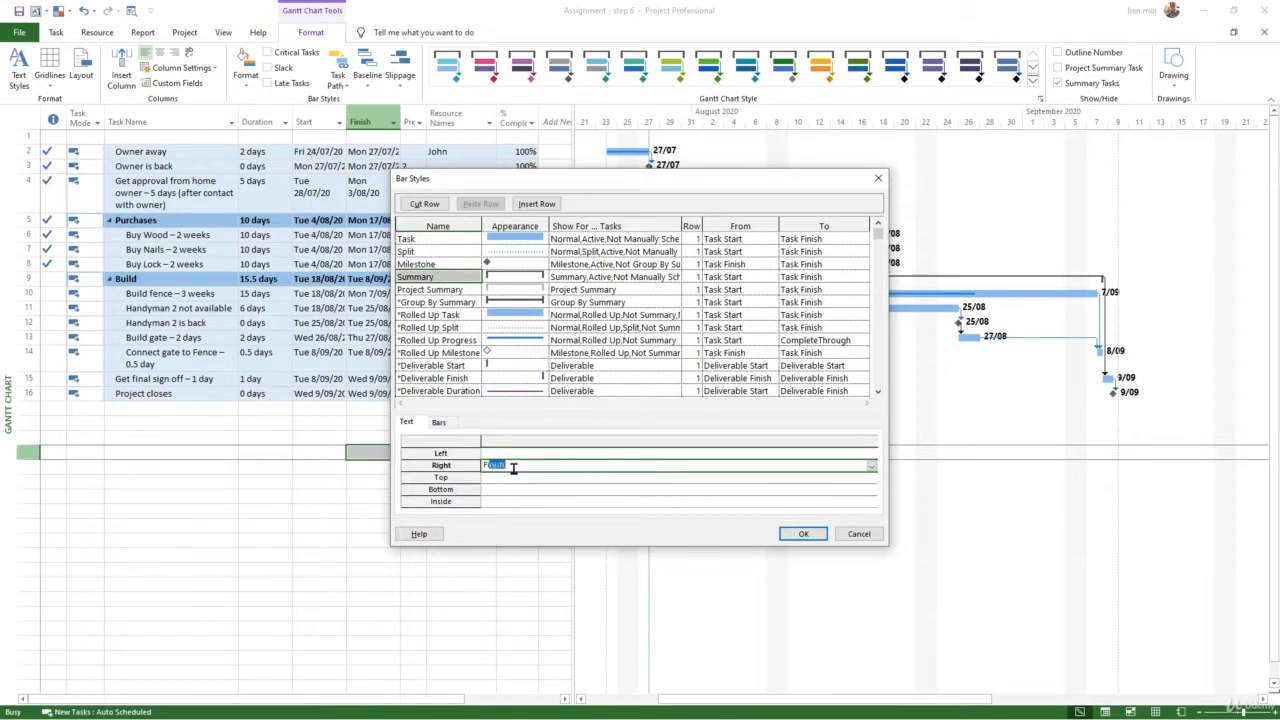
key("Return")
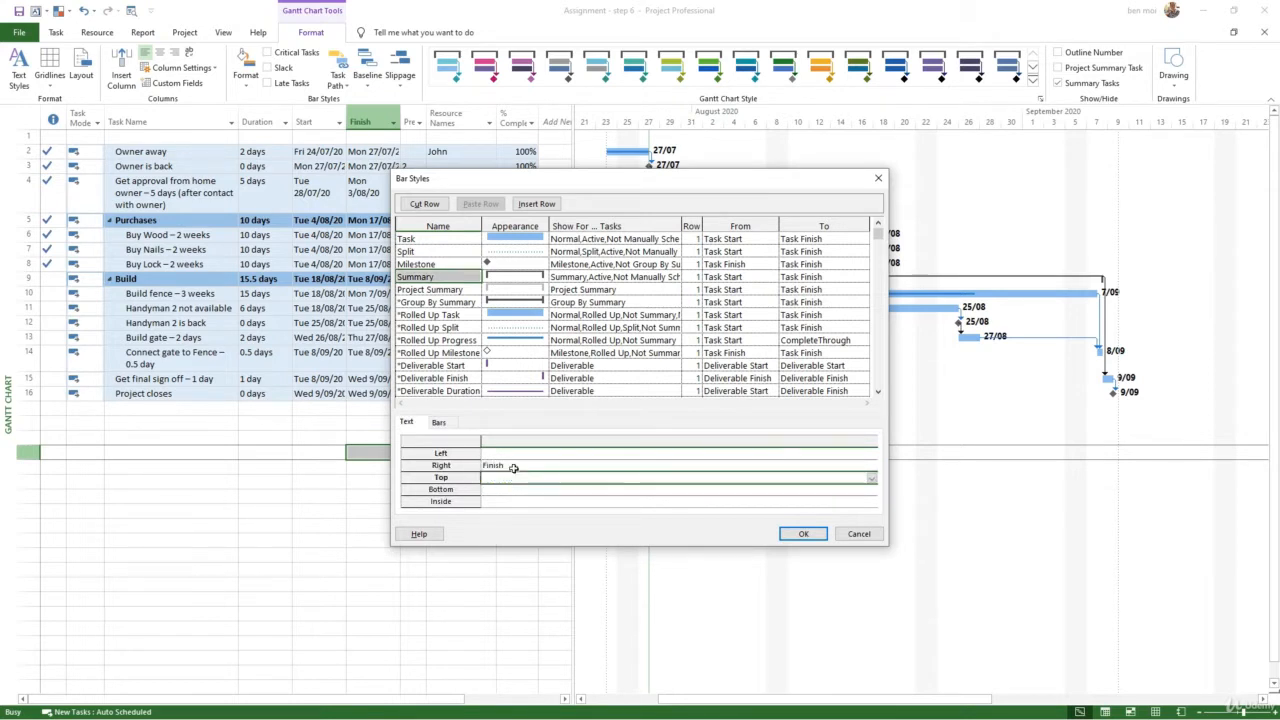
left_click(803, 533)
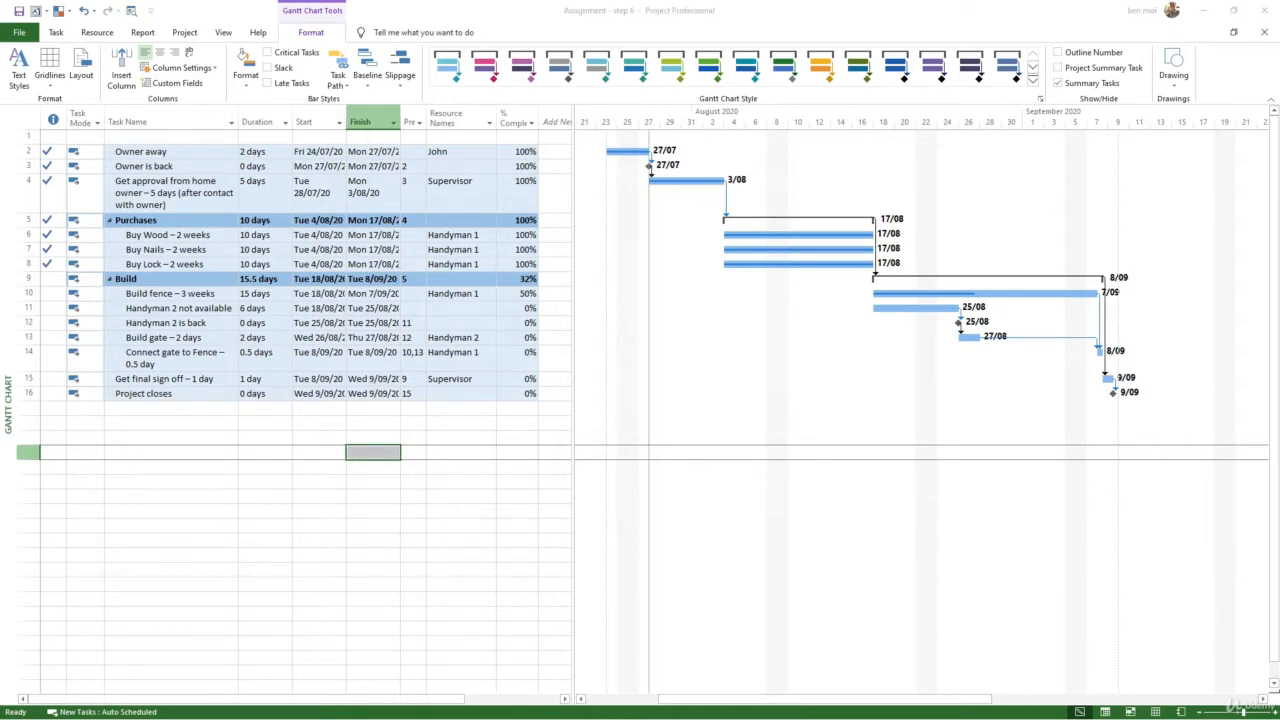
Set the Task bar style to show Resource Names as text on the left of the bars
left_click(196, 428)
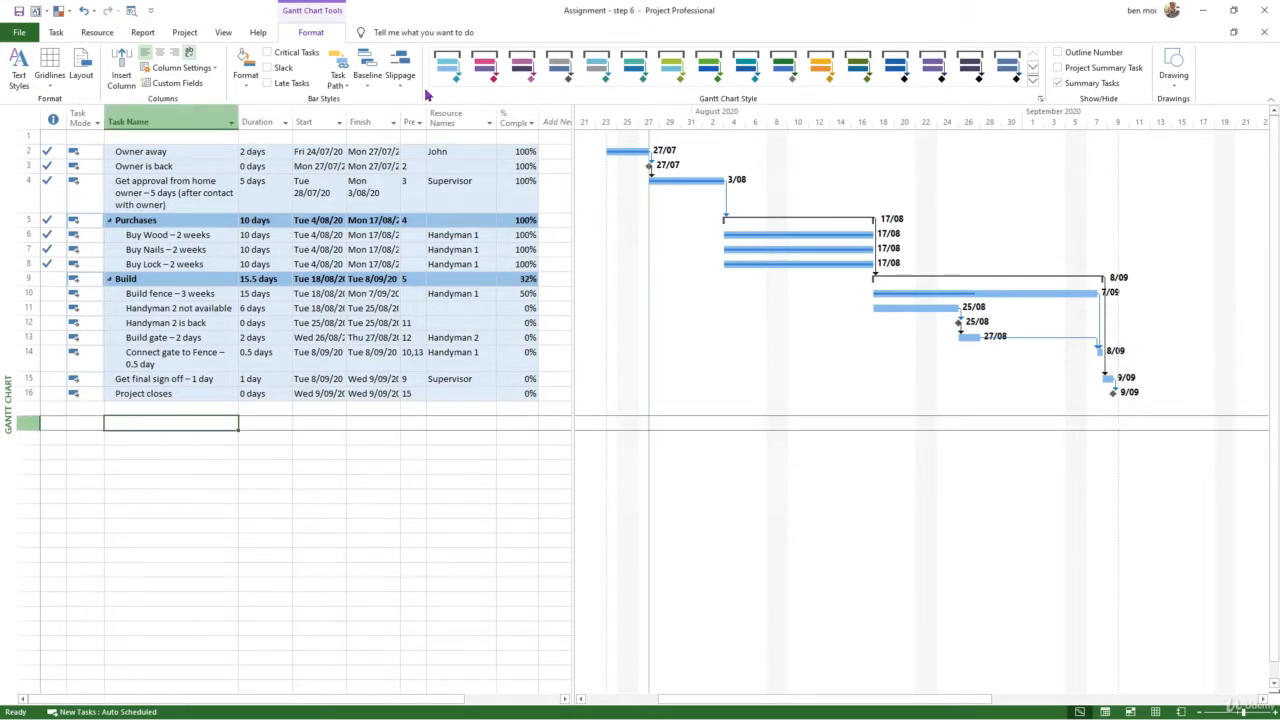
left_click(245, 75)
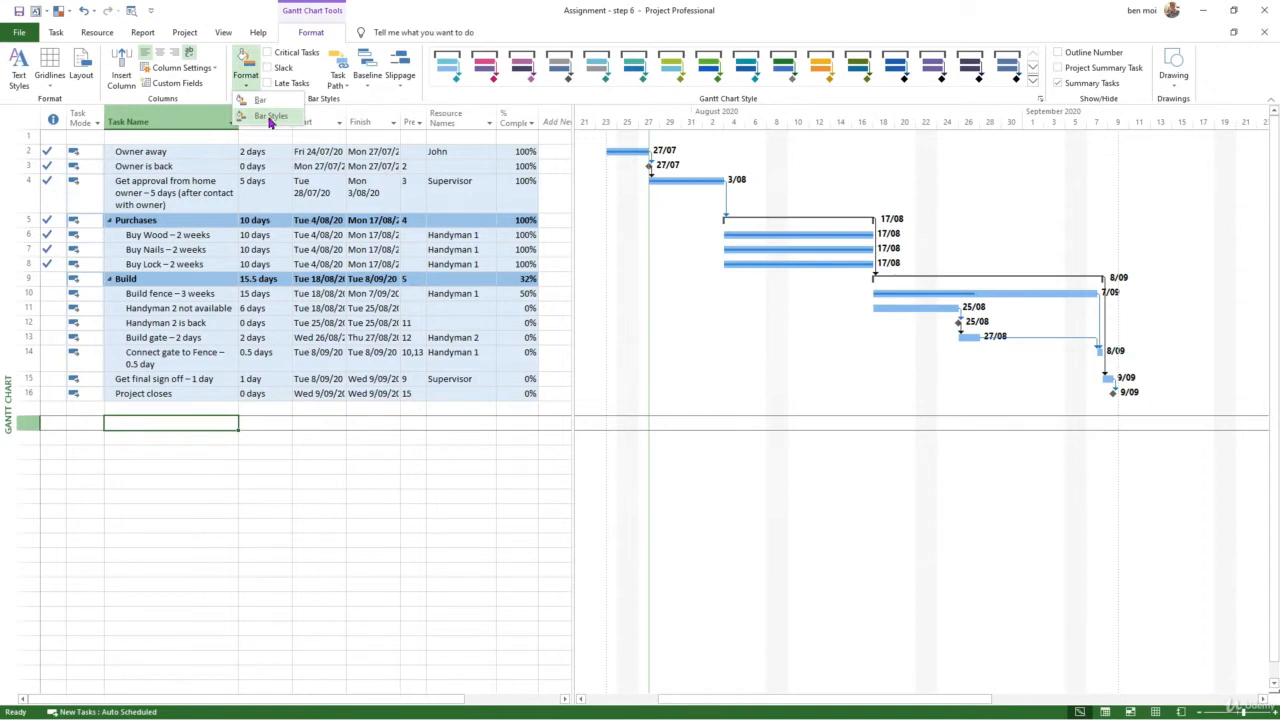
left_click(269, 117)
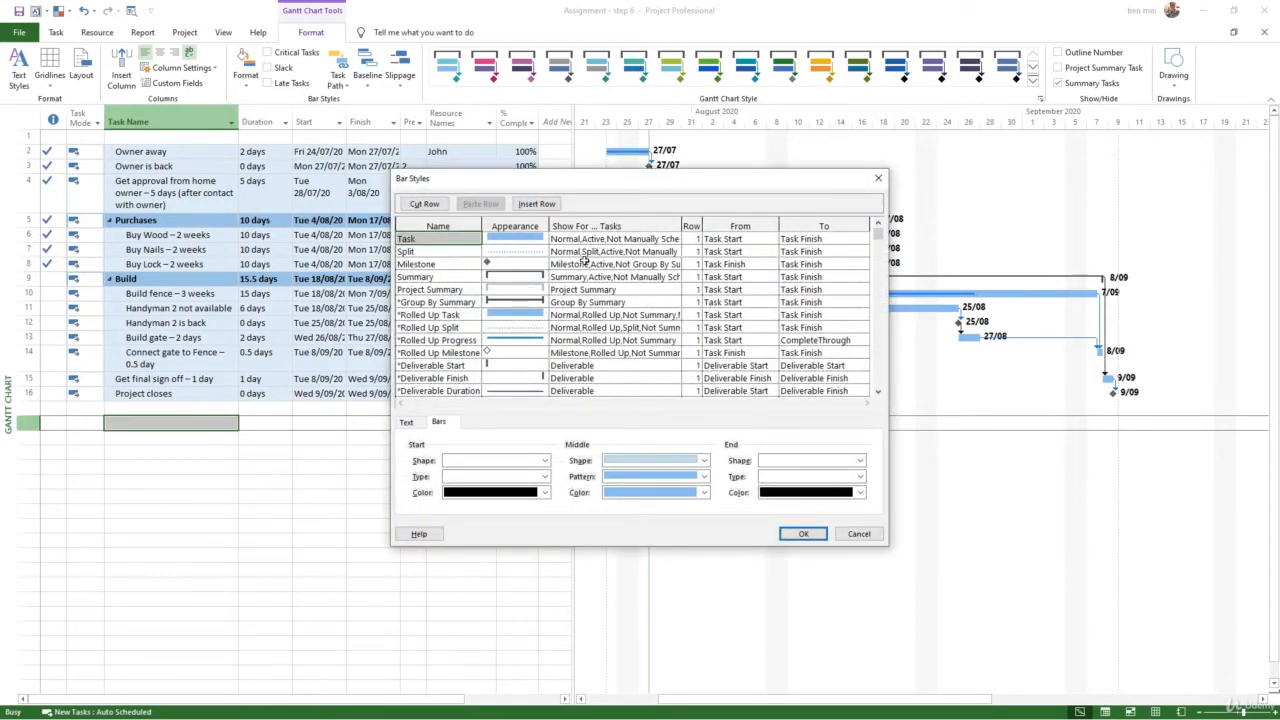
left_click(407, 422)
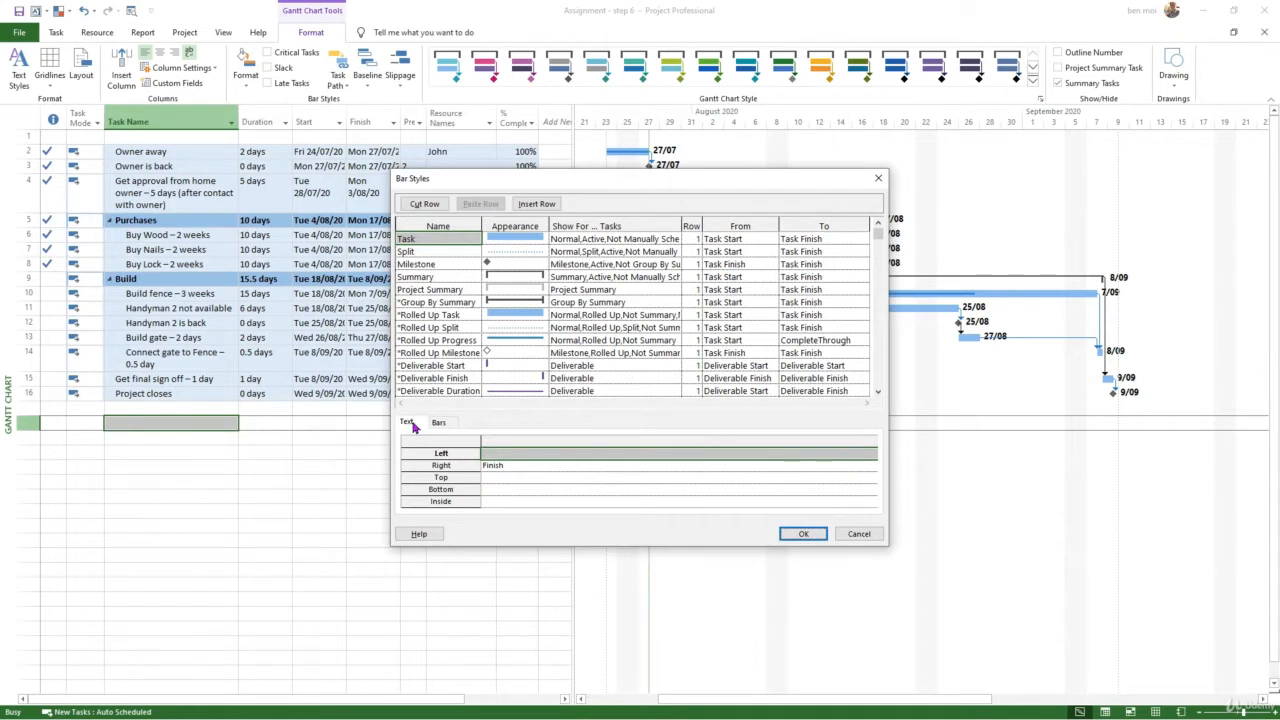
left_click(496, 454)
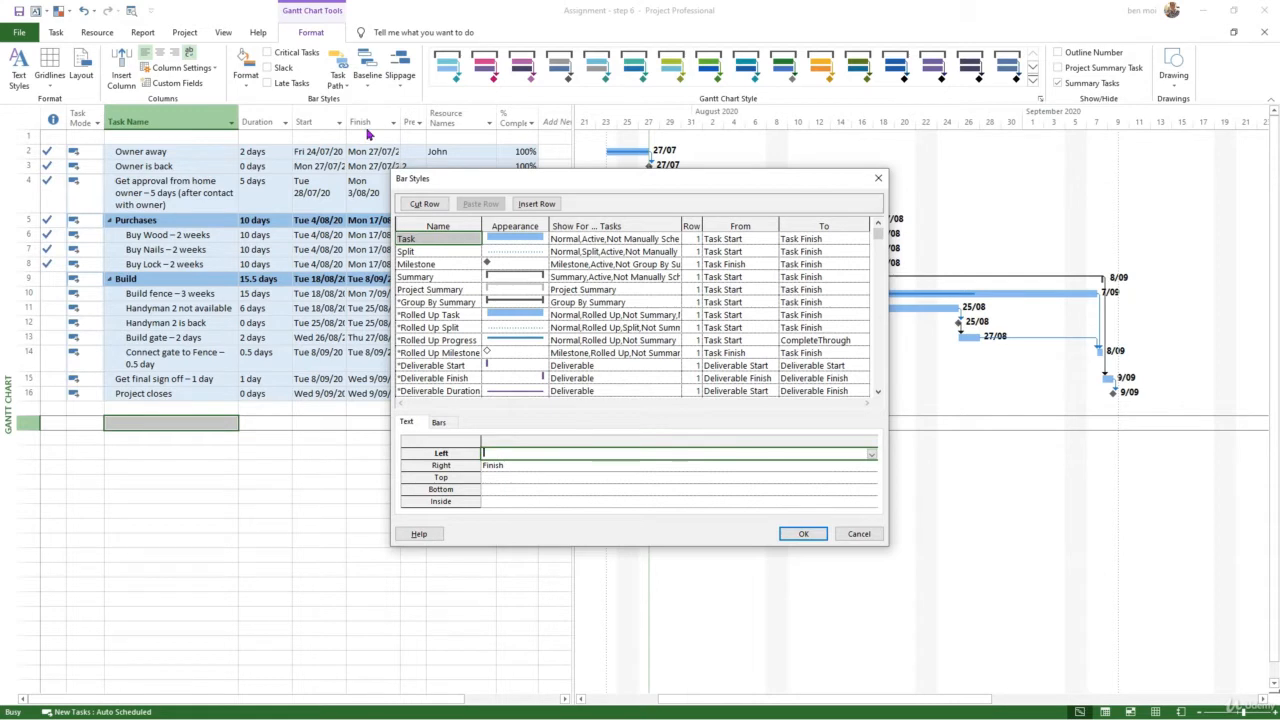
type("Resource Names")
left_click(805, 535)
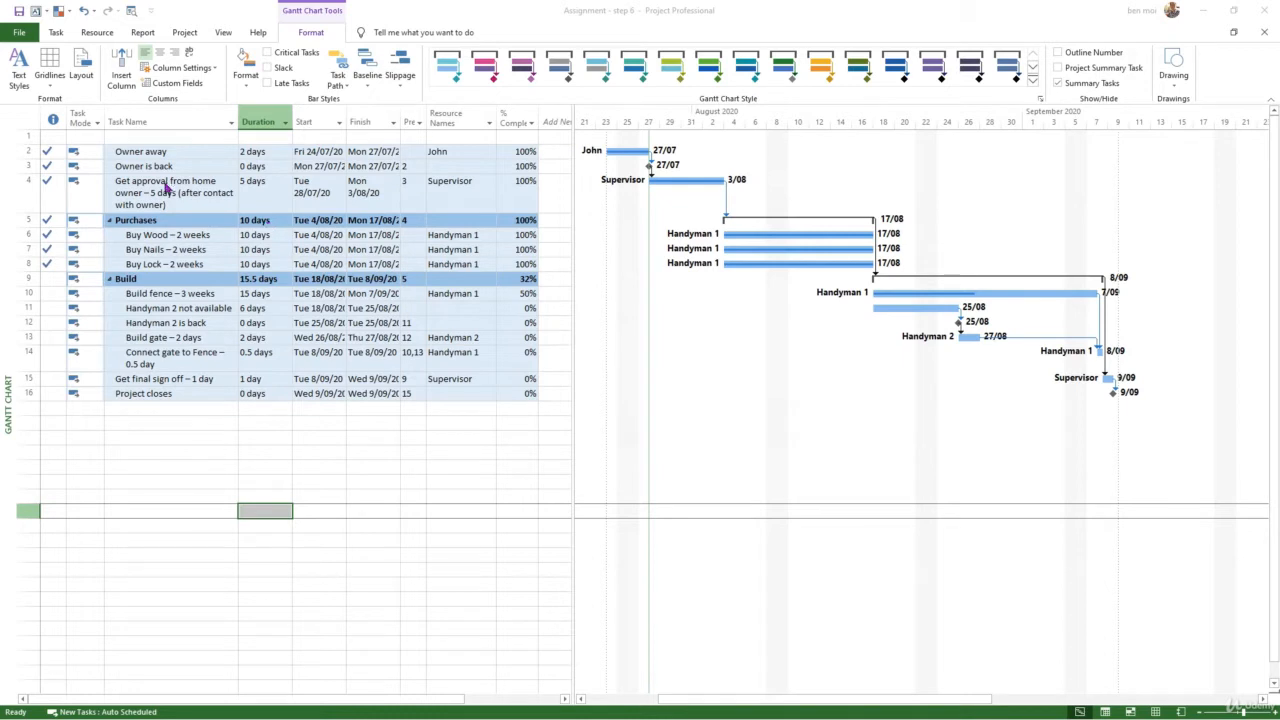
Change the text style of Milestone Tasks to a red font color
left_click(18, 70)
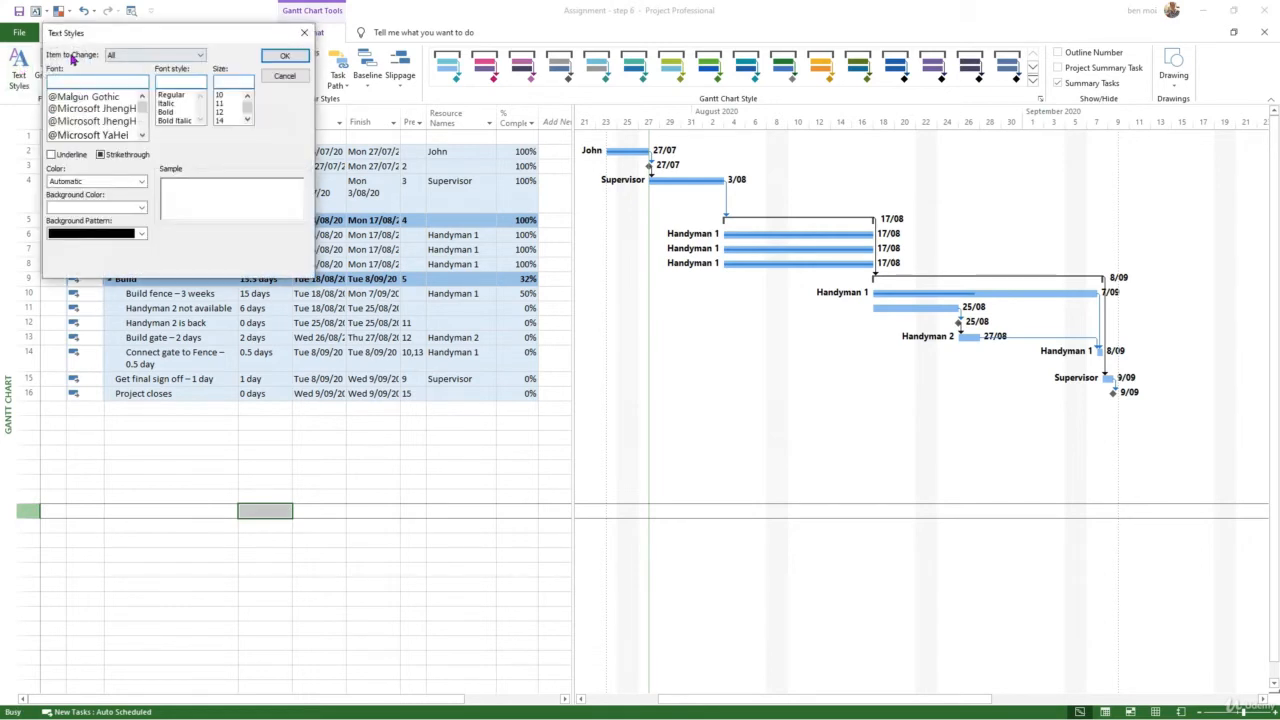
left_click(140, 57)
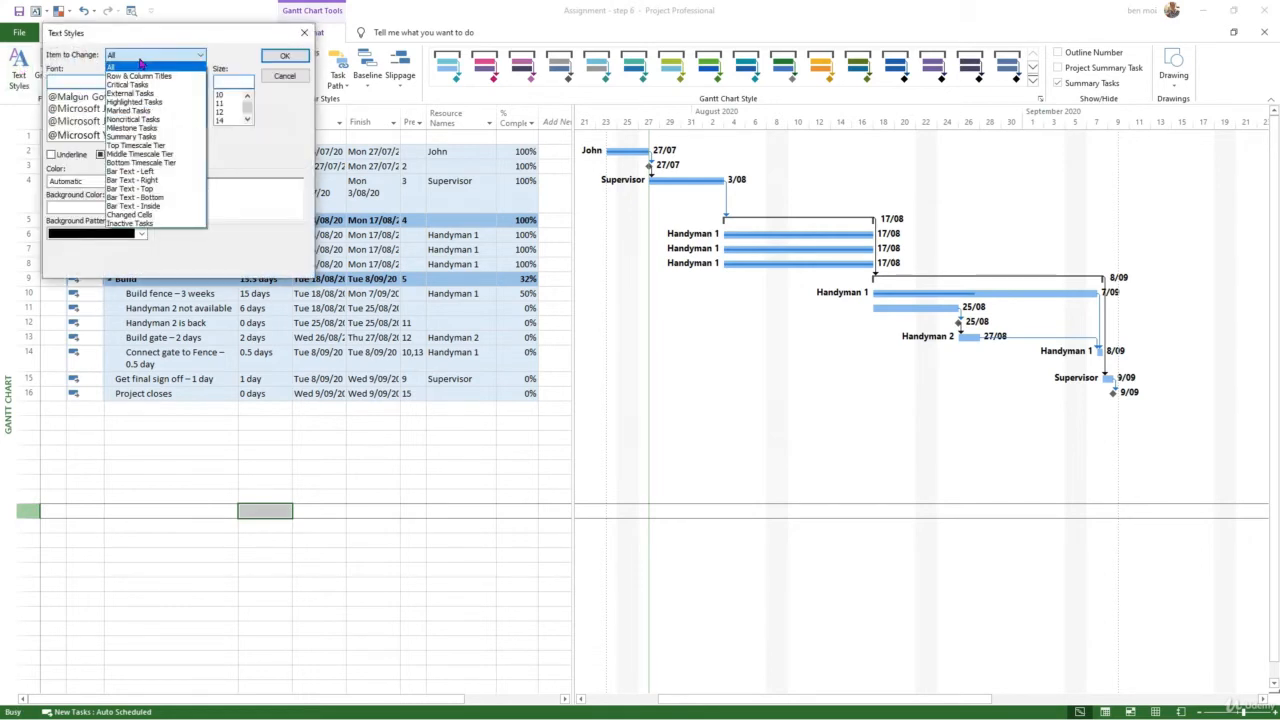
left_click(152, 129)
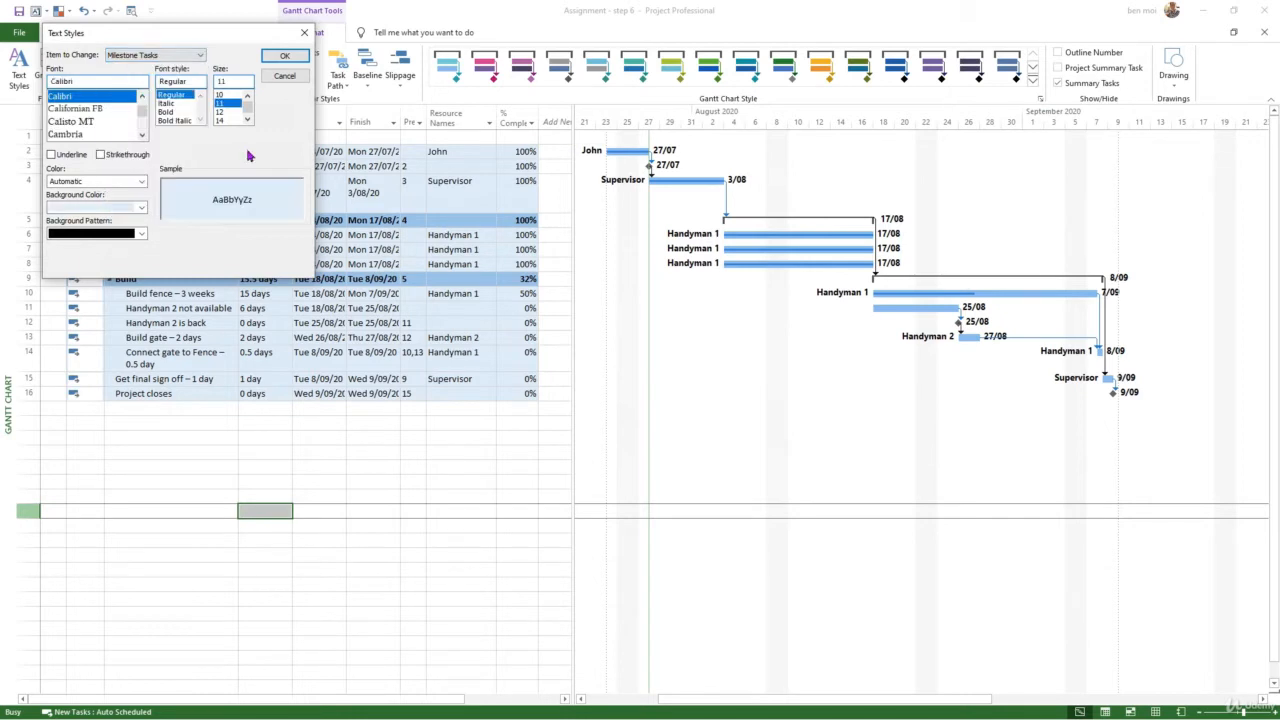
left_click(143, 183)
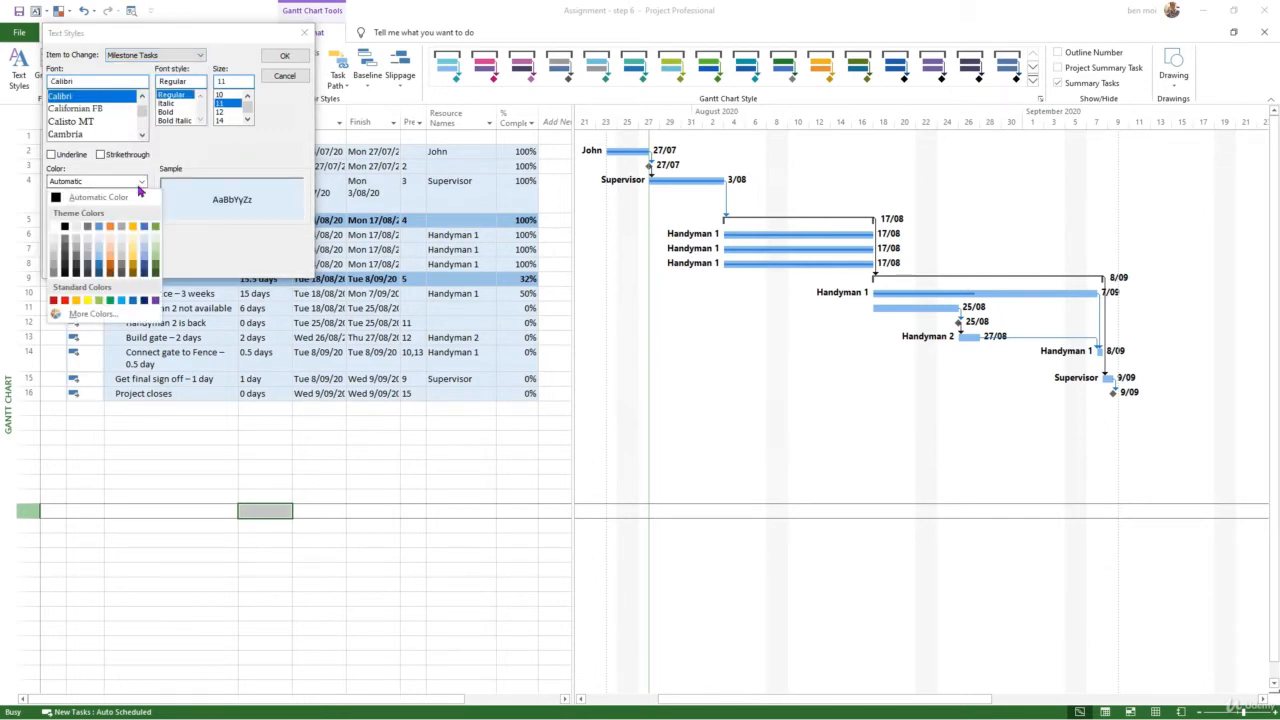
left_click(64, 301)
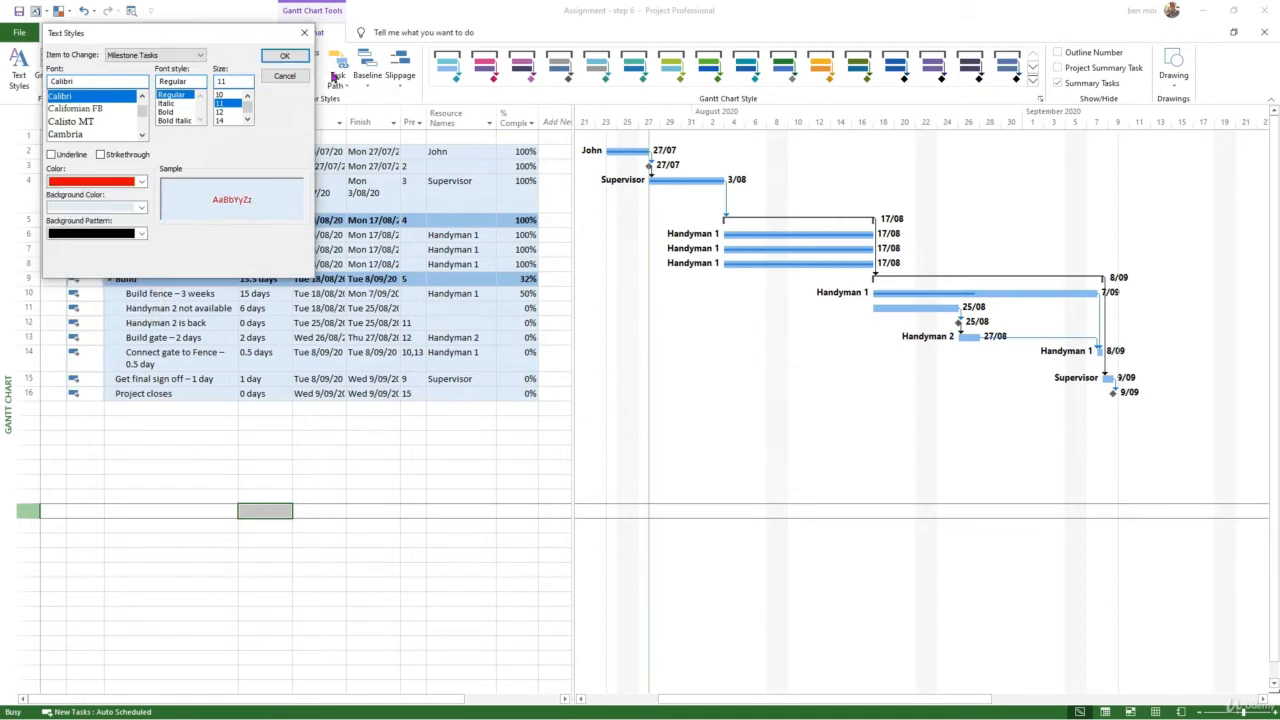
left_click(281, 58)
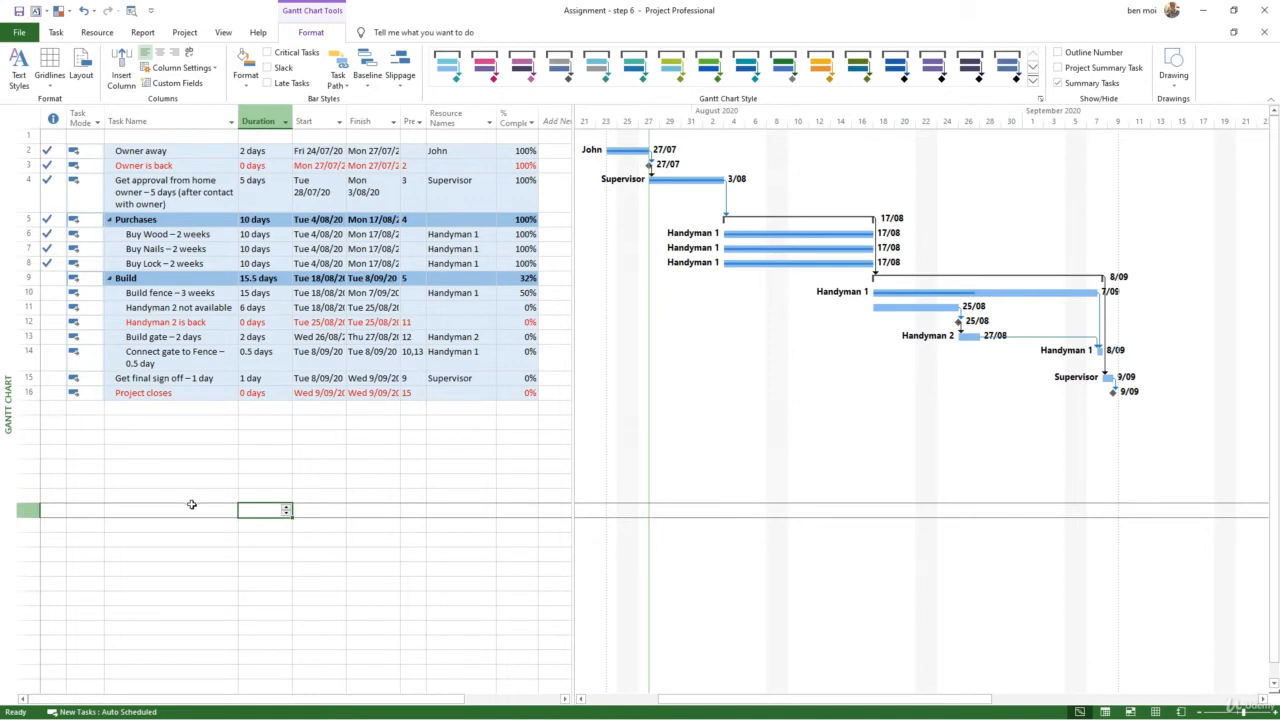
left_click(271, 452)
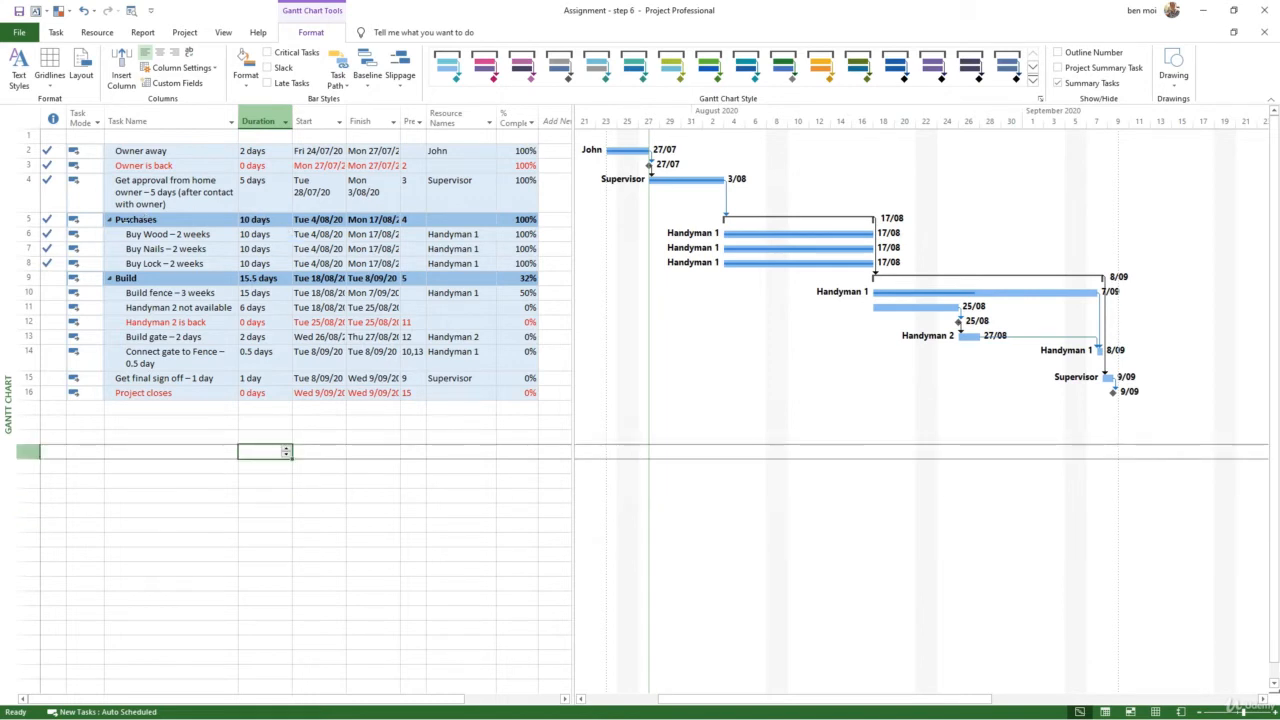
Give the Purchases and Build summary rows a standard blue background with white text
left_click(145, 220)
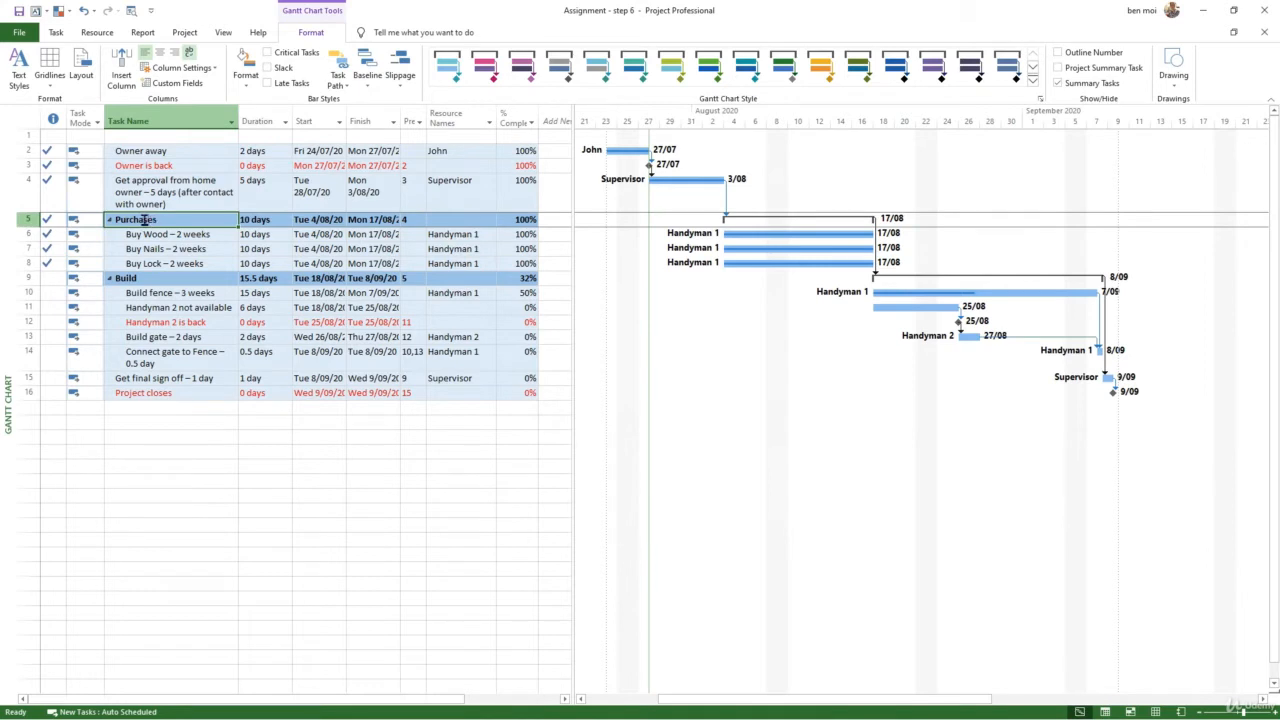
left_click_drag(530, 221, 218, 220)
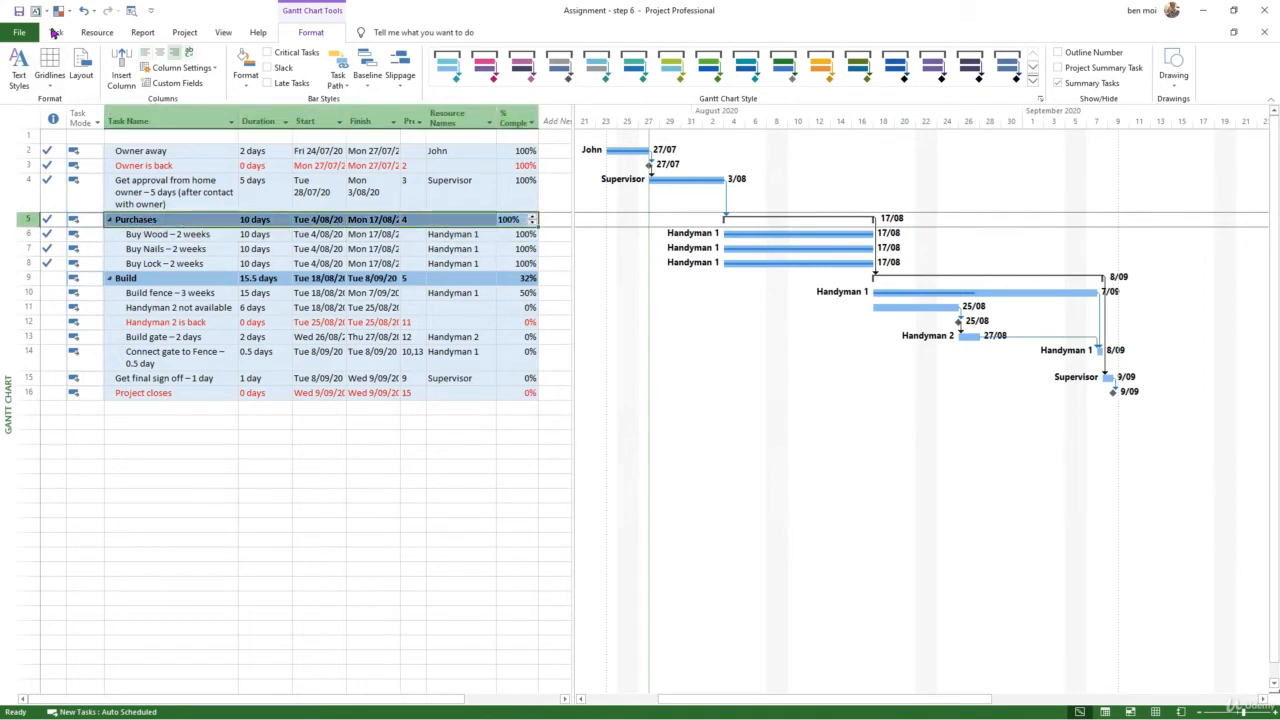
left_click(55, 33)
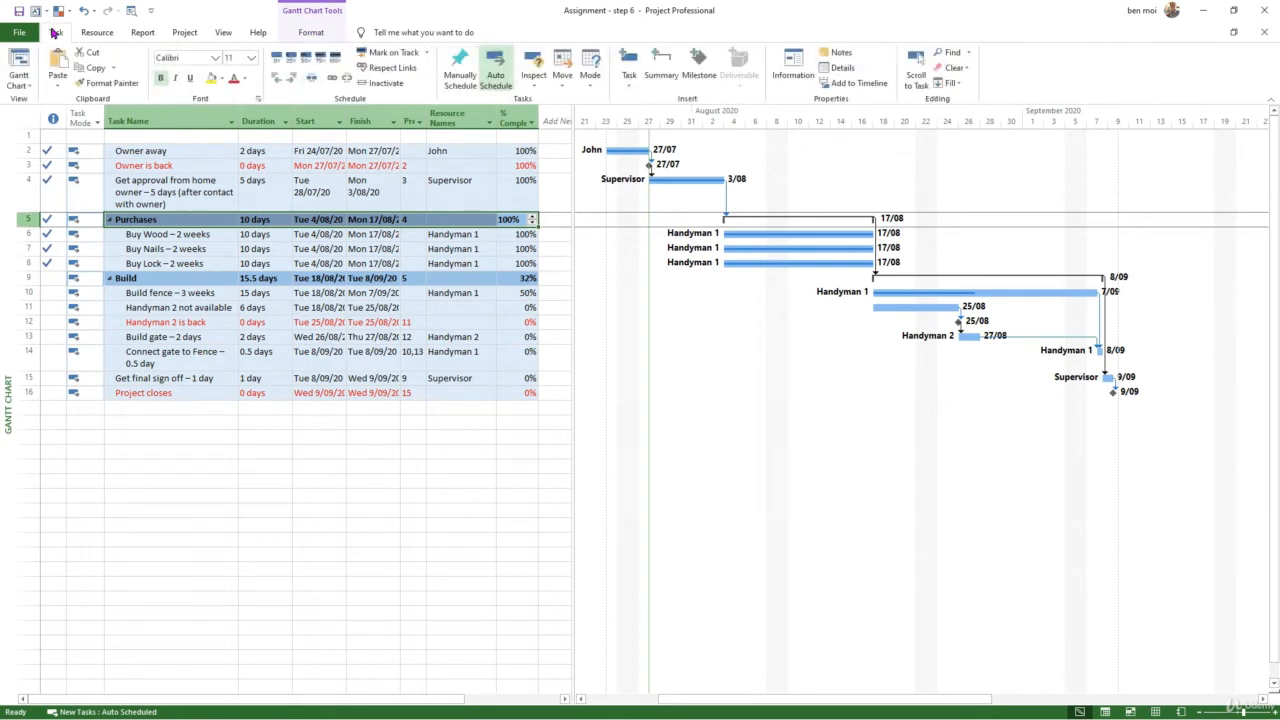
left_click(221, 79)
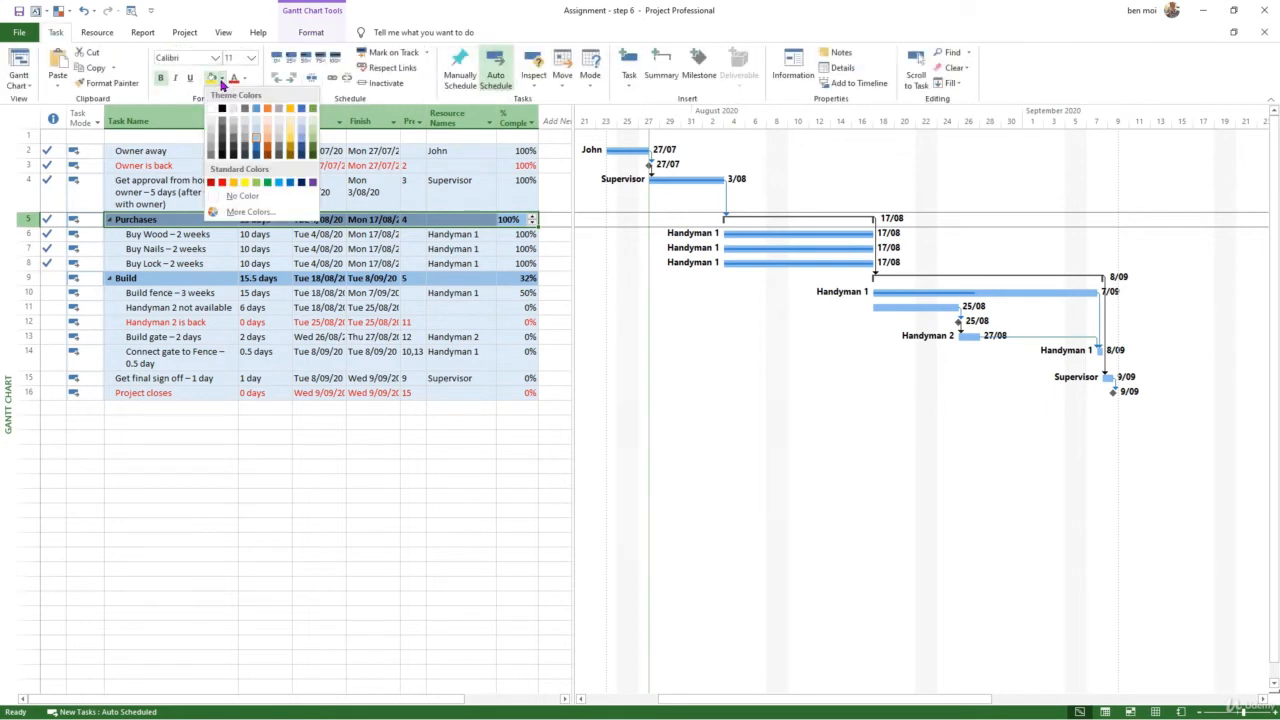
left_click(289, 183)
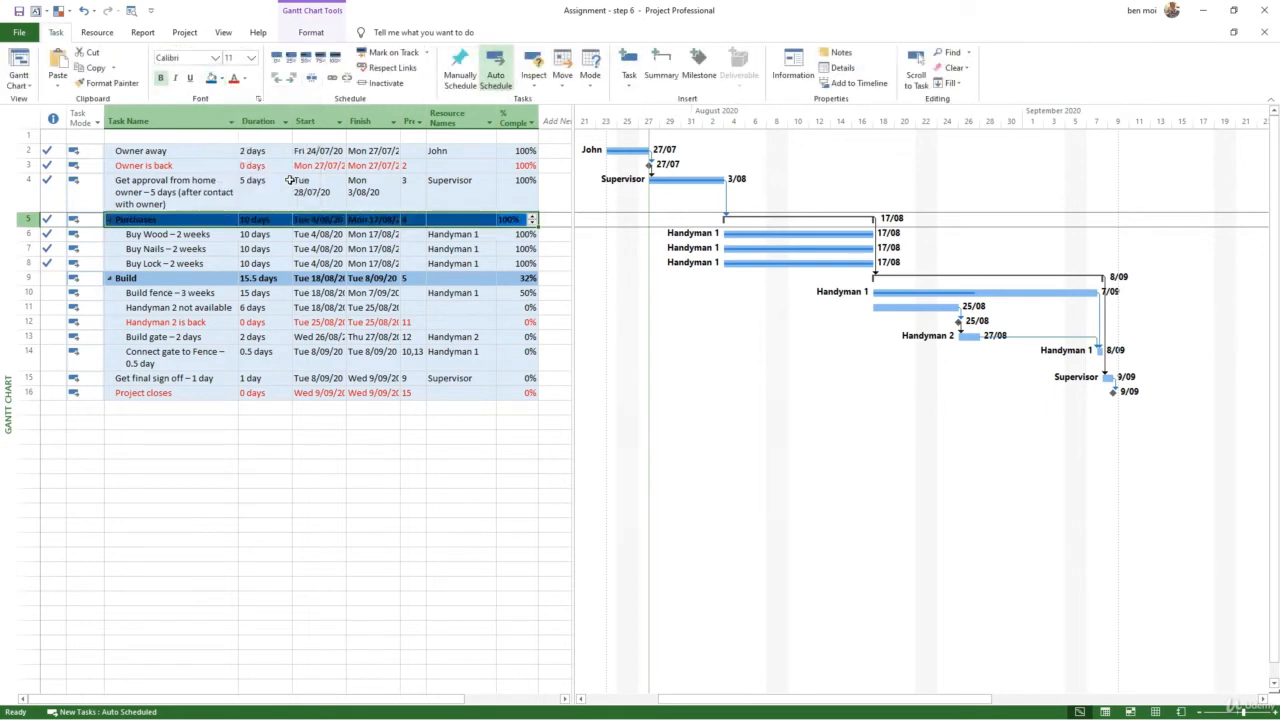
left_click(244, 78)
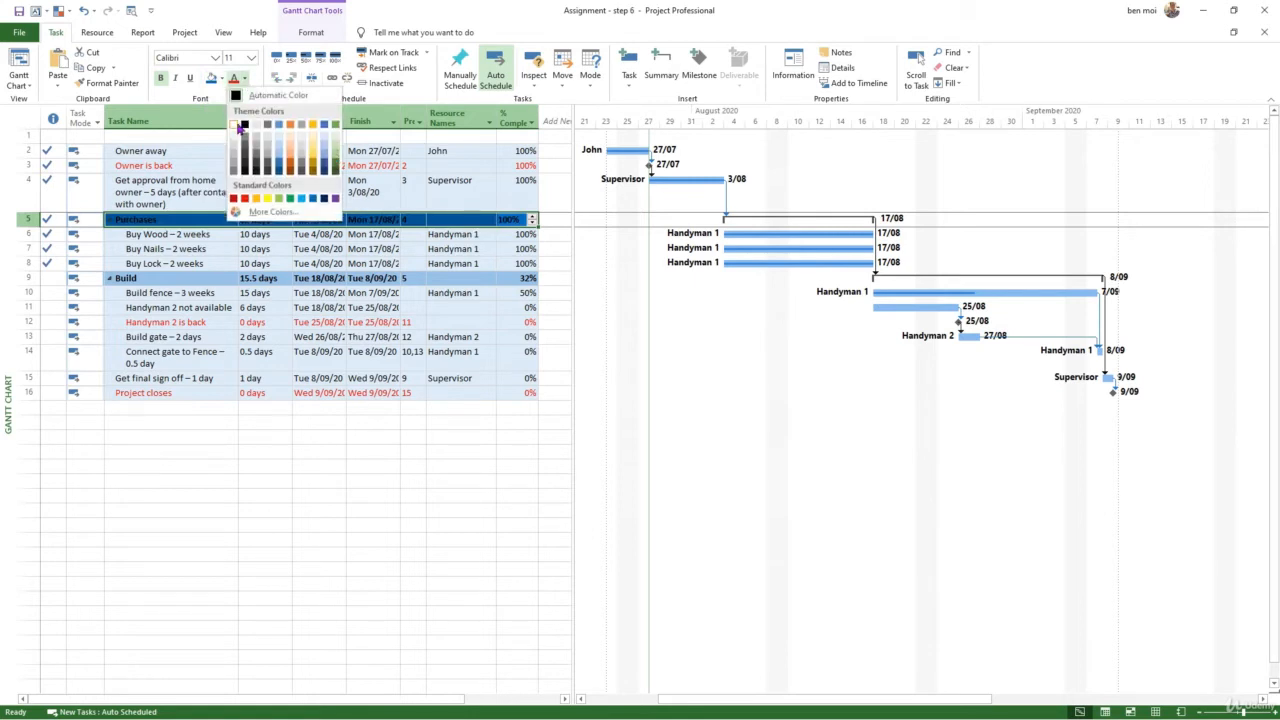
left_click(238, 125)
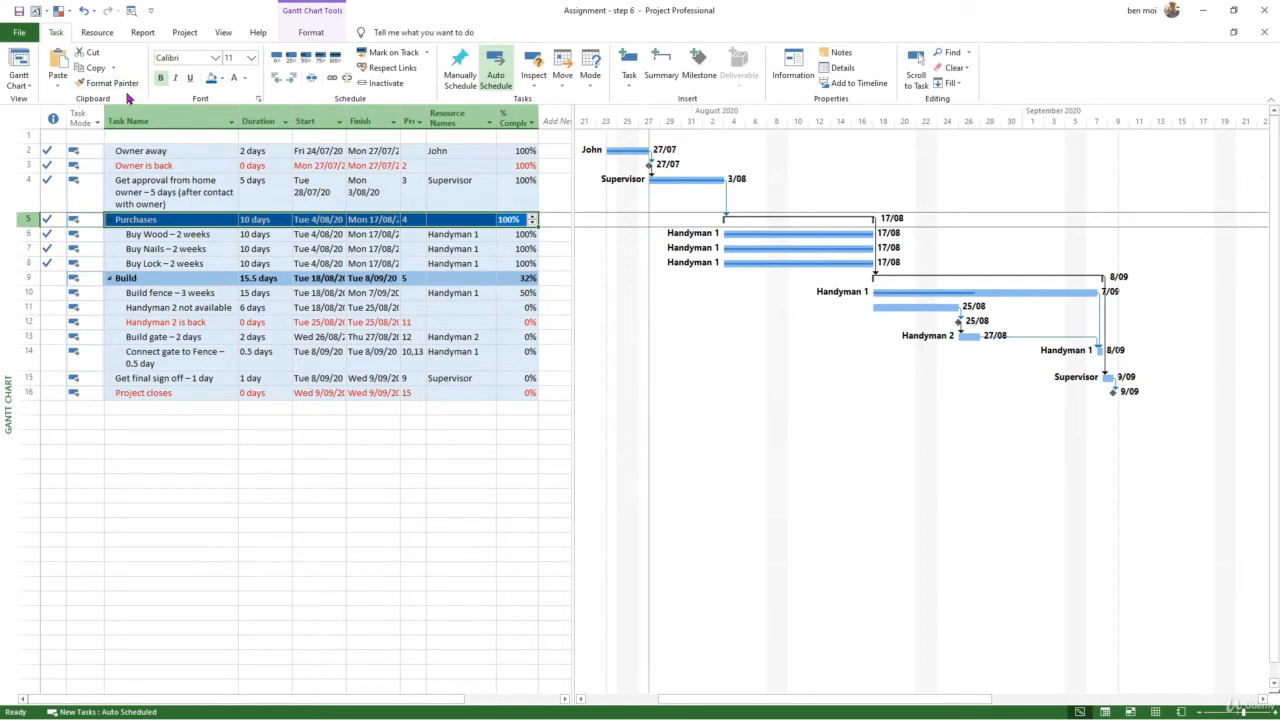
left_click(151, 277)
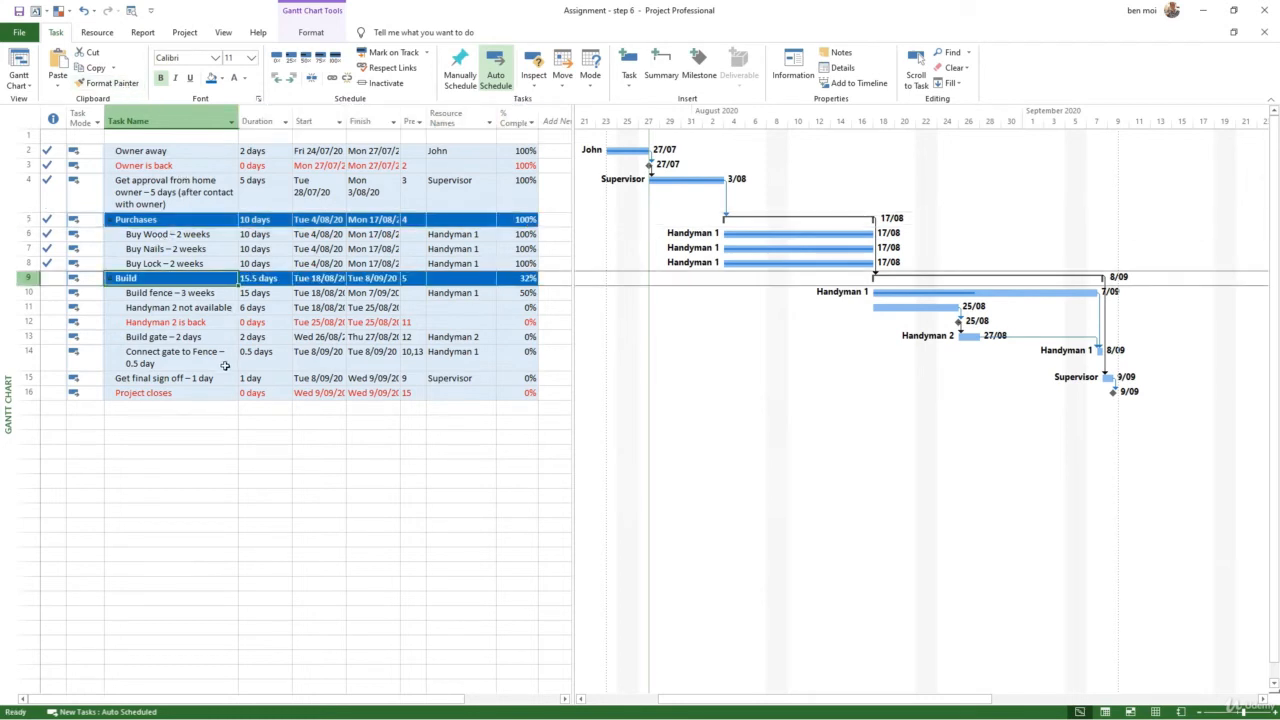
Apply the same blue background and white text to the whole Project closes row
left_click_drag(147, 395, 522, 395)
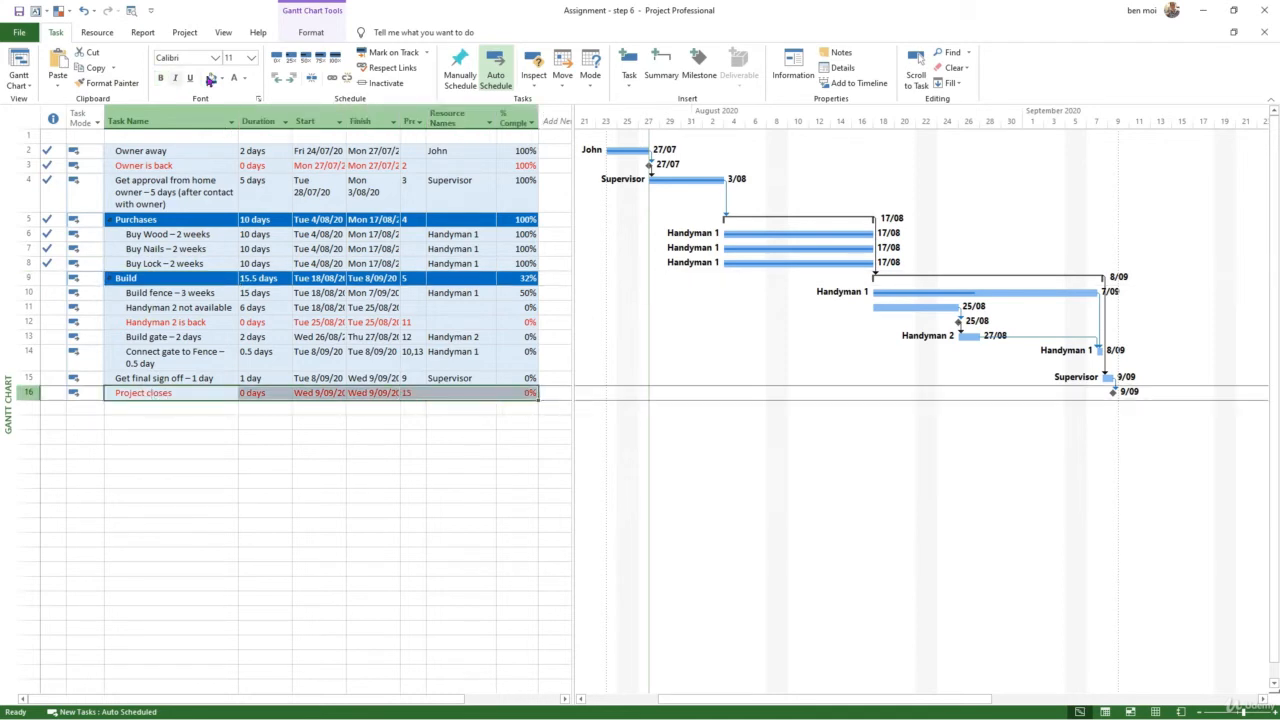
left_click(211, 78)
left_click(234, 80)
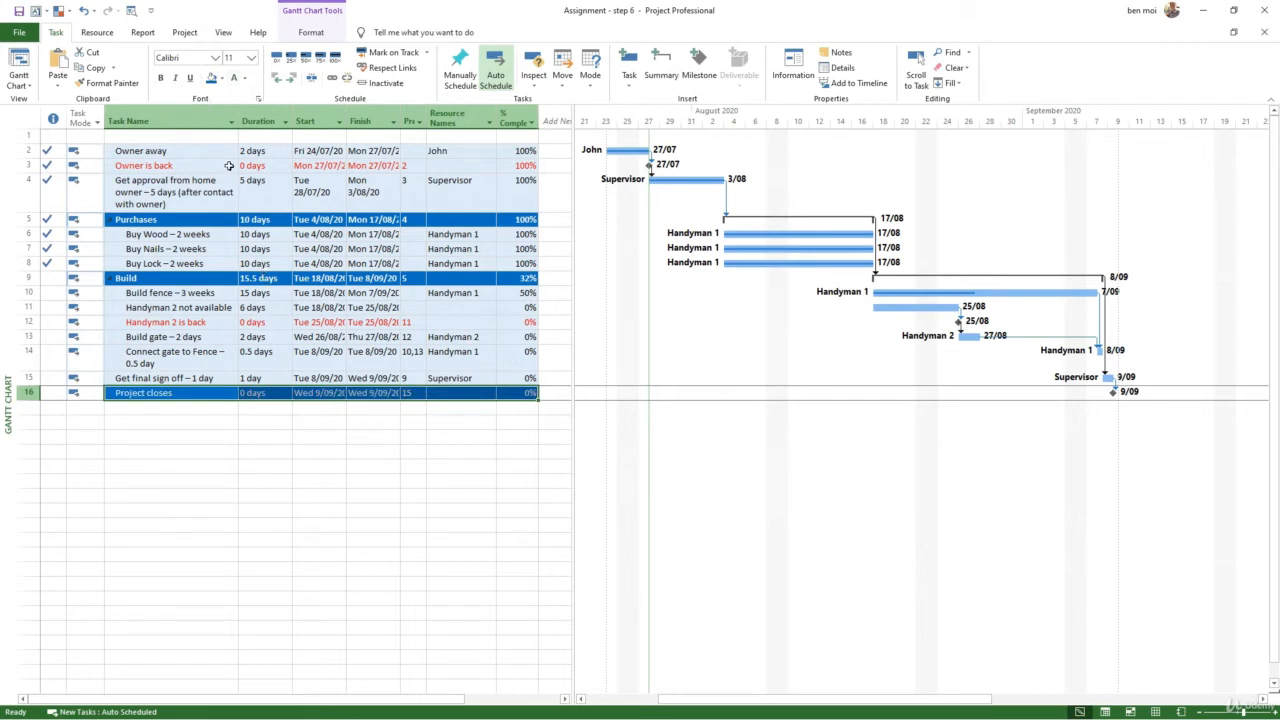
left_click(193, 219)
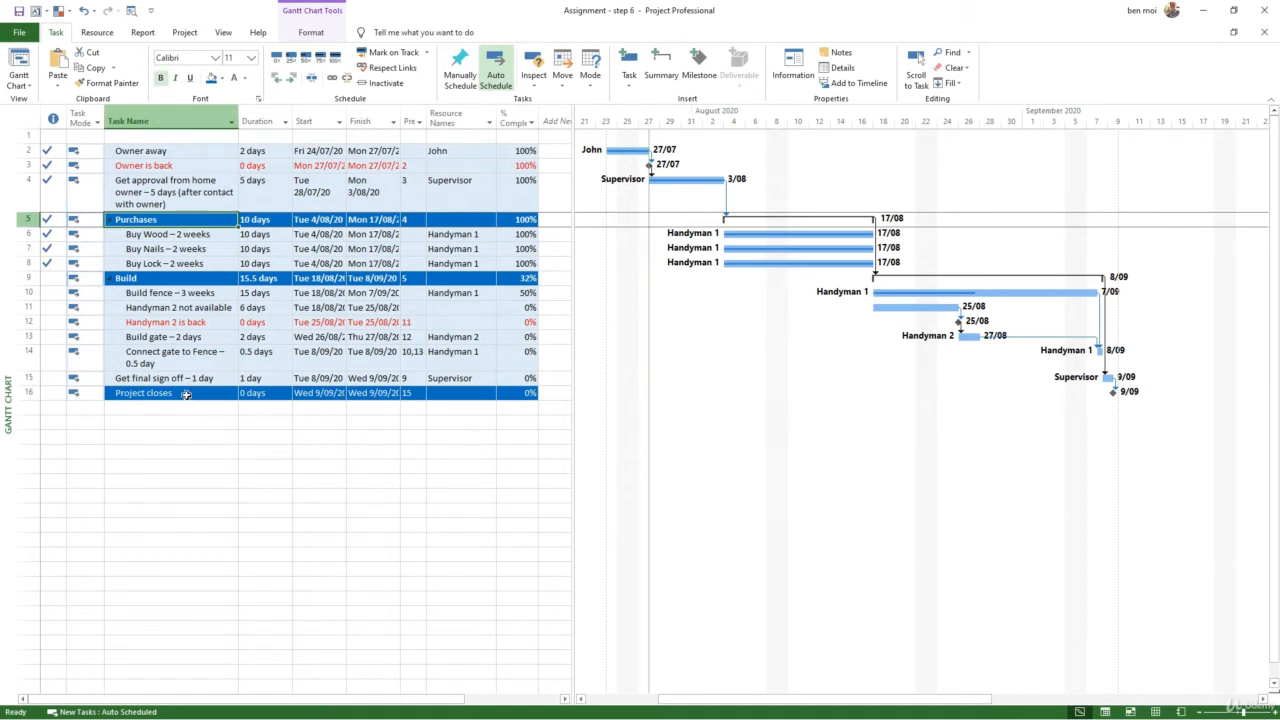
Make the text of the whole Project closes row bold
left_click_drag(186, 394, 511, 395)
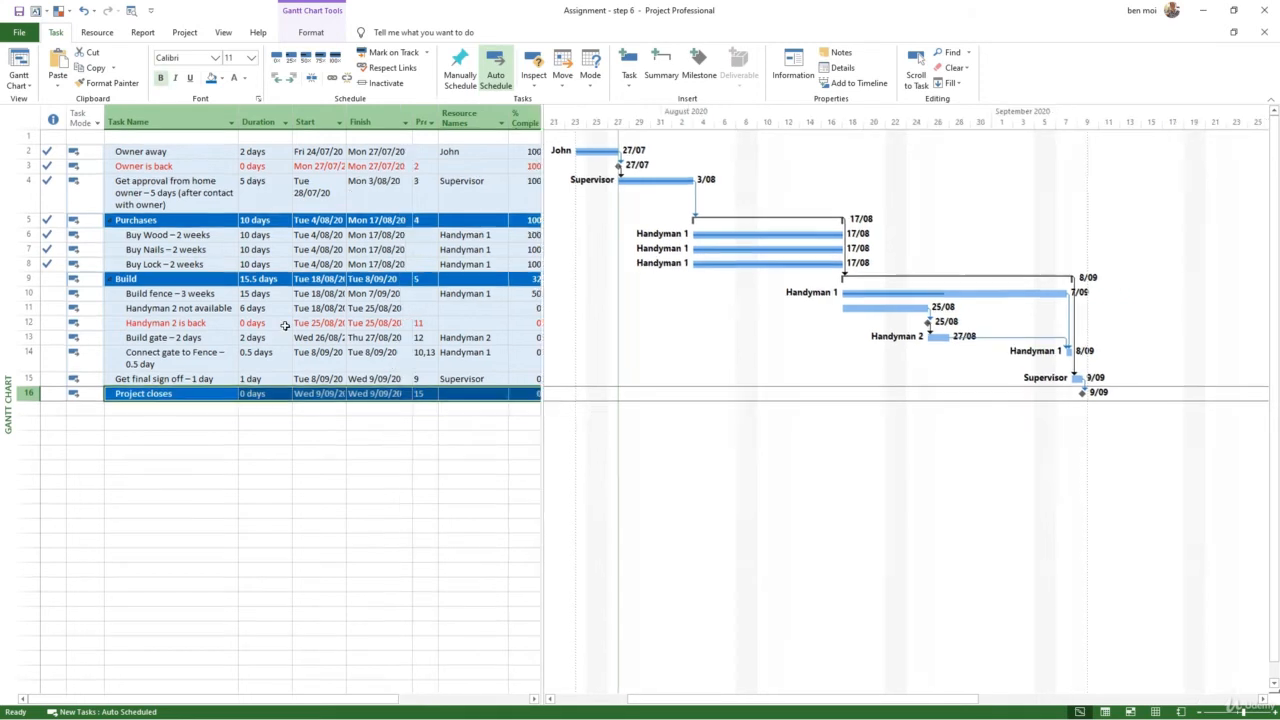
Add a Project Start milestone with a duration of 0 days in the empty first row
left_click(161, 137)
type("Proje")
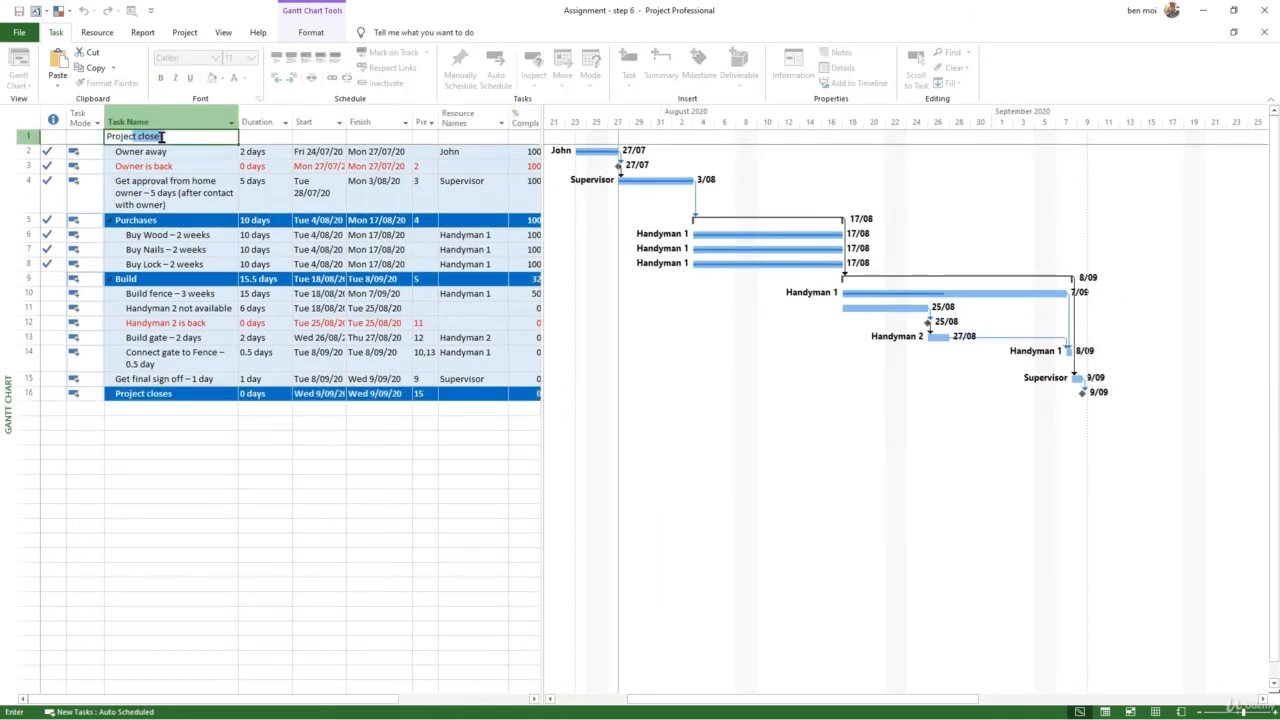
type("ct Start")
key("Tab")
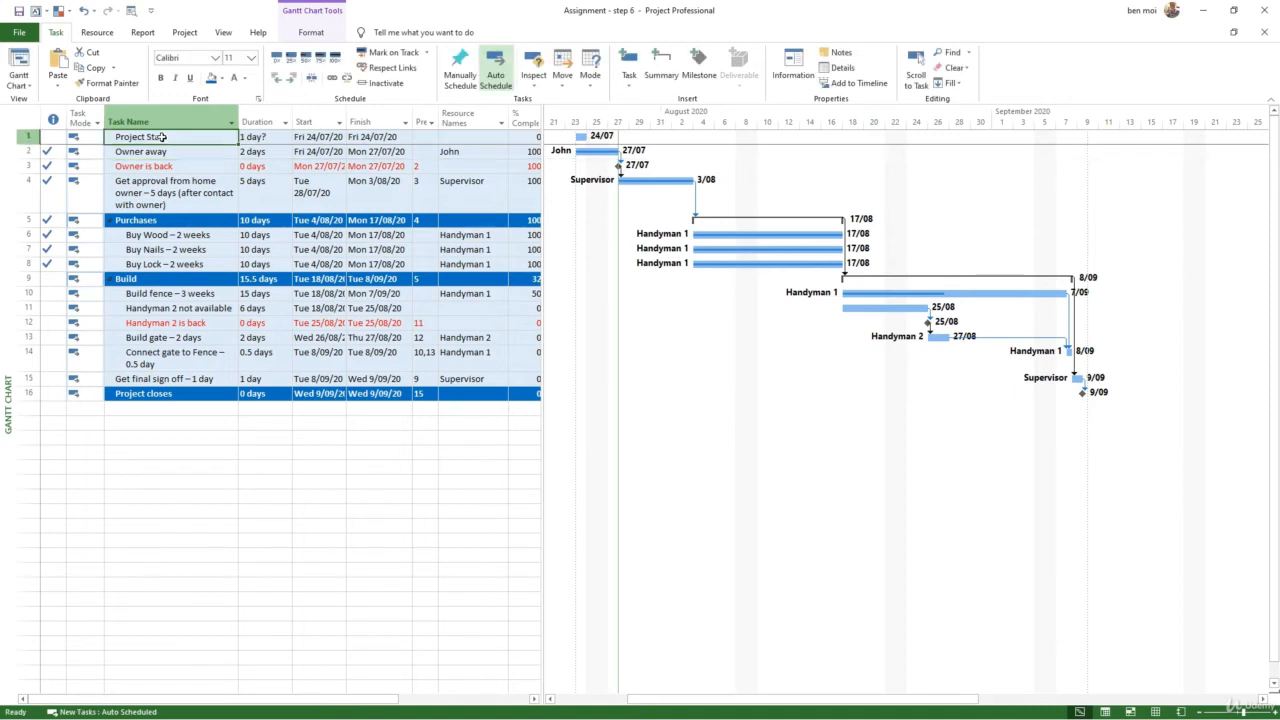
type("0")
key("Tab")
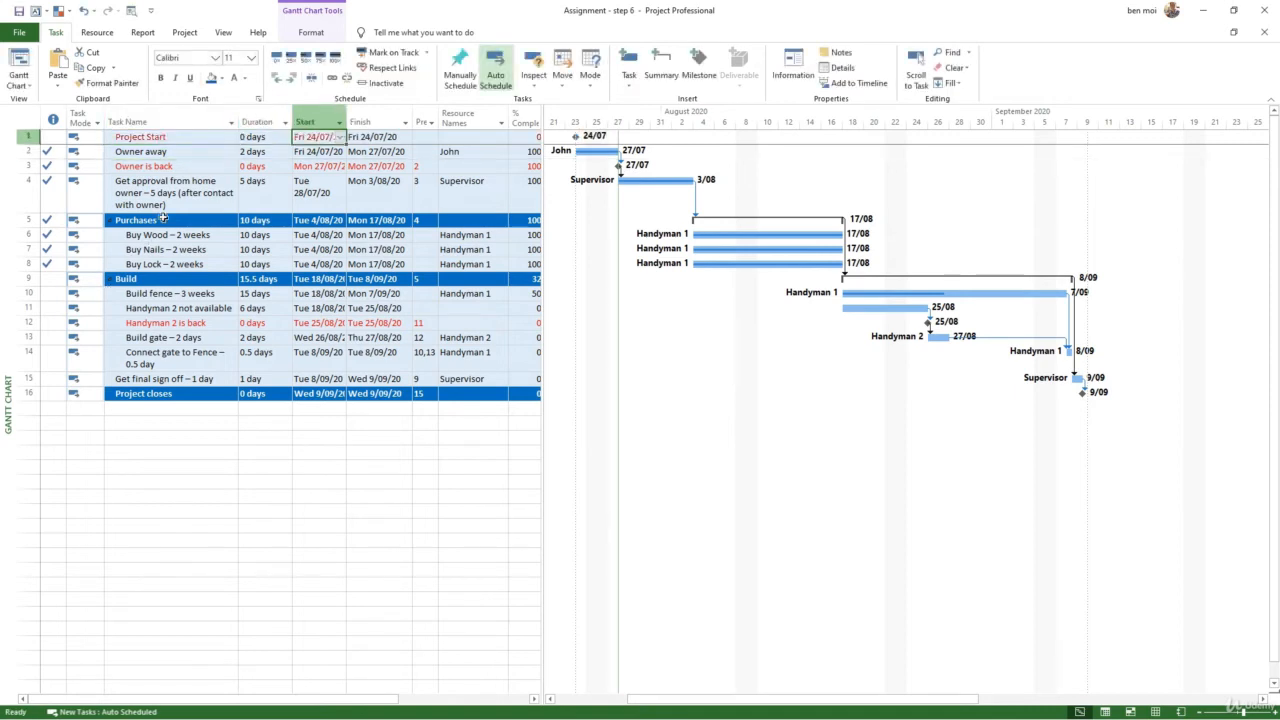
Copy the formatting of the Purchases summary row to the Project Start row with Format Painter
left_click_drag(163, 218, 527, 217)
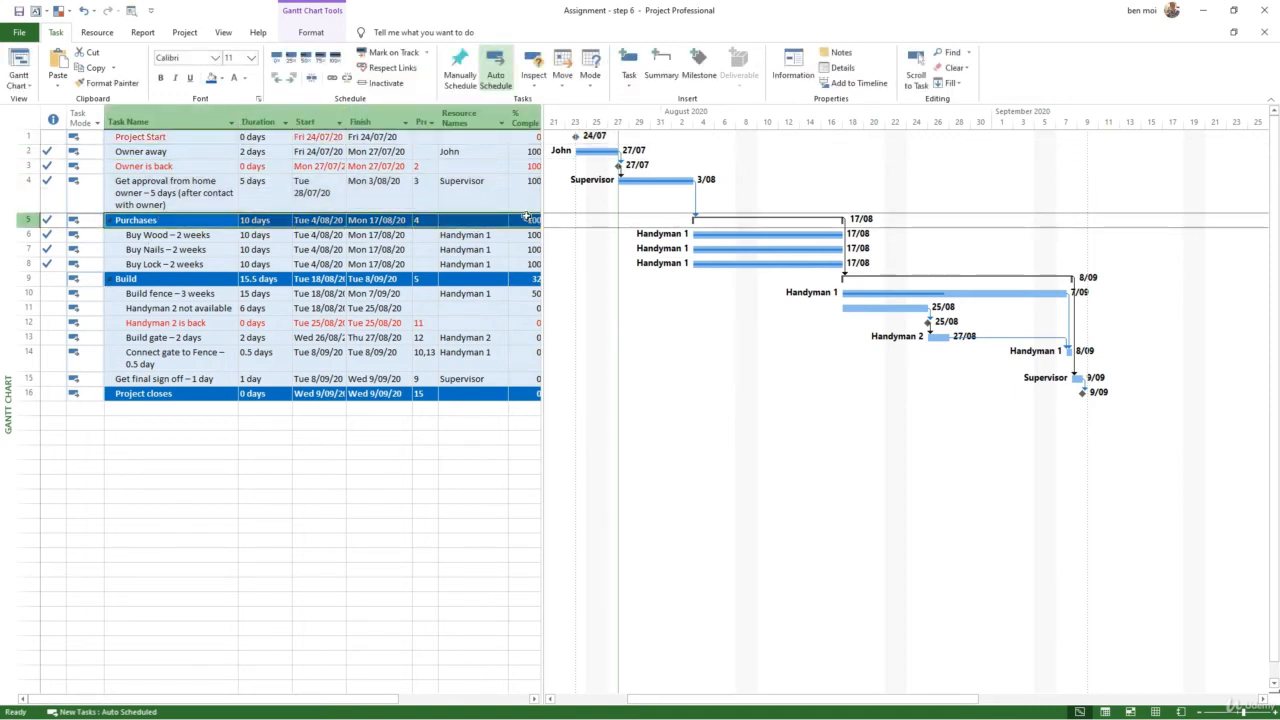
left_click(112, 83)
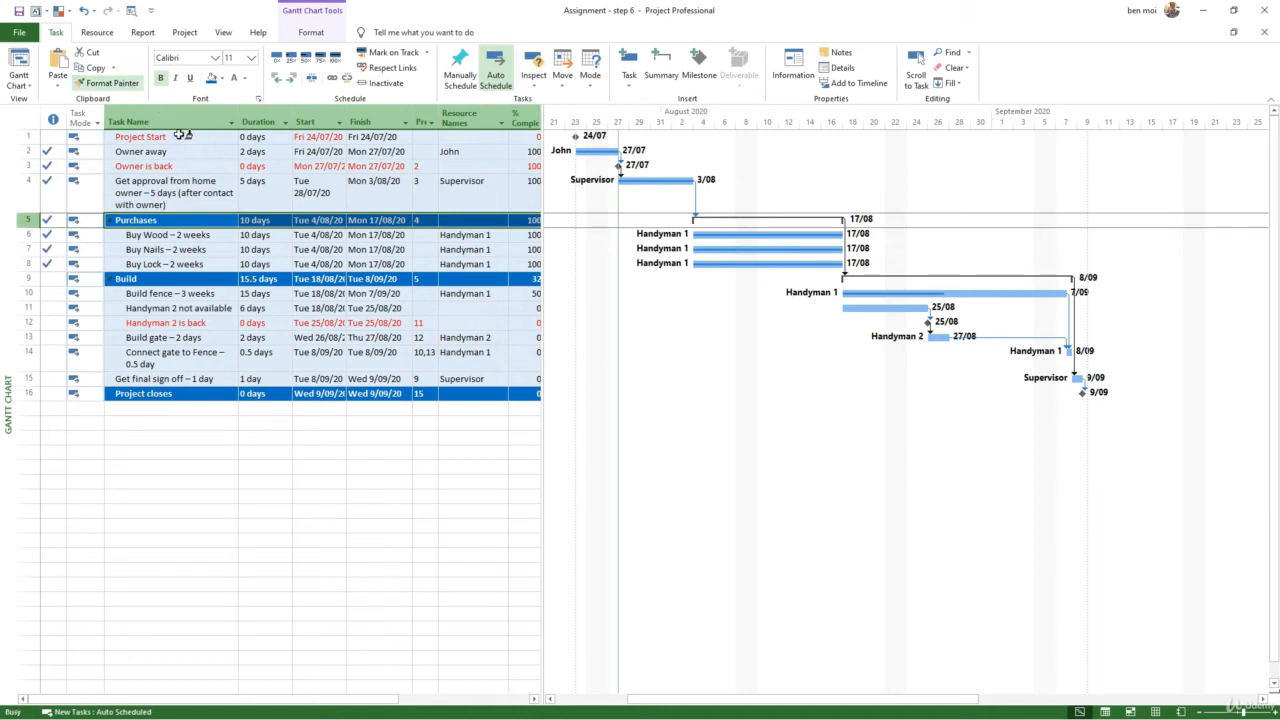
left_click(180, 135)
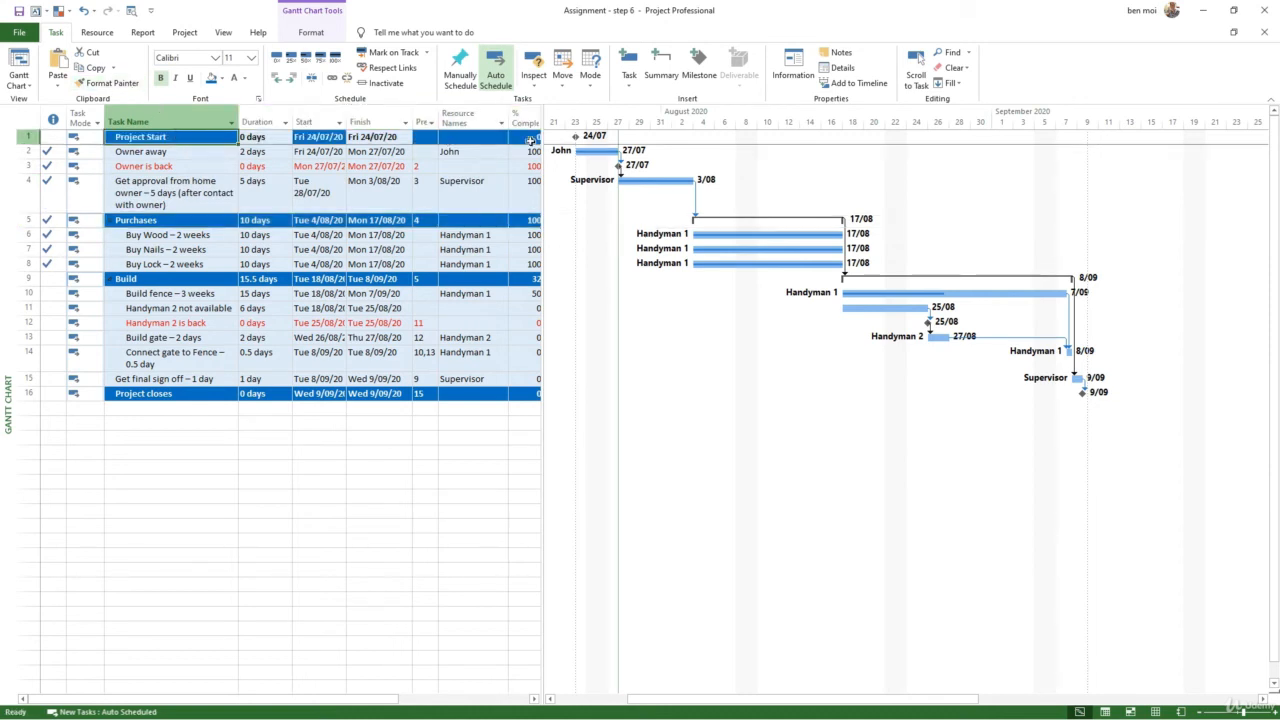
left_click(214, 152)
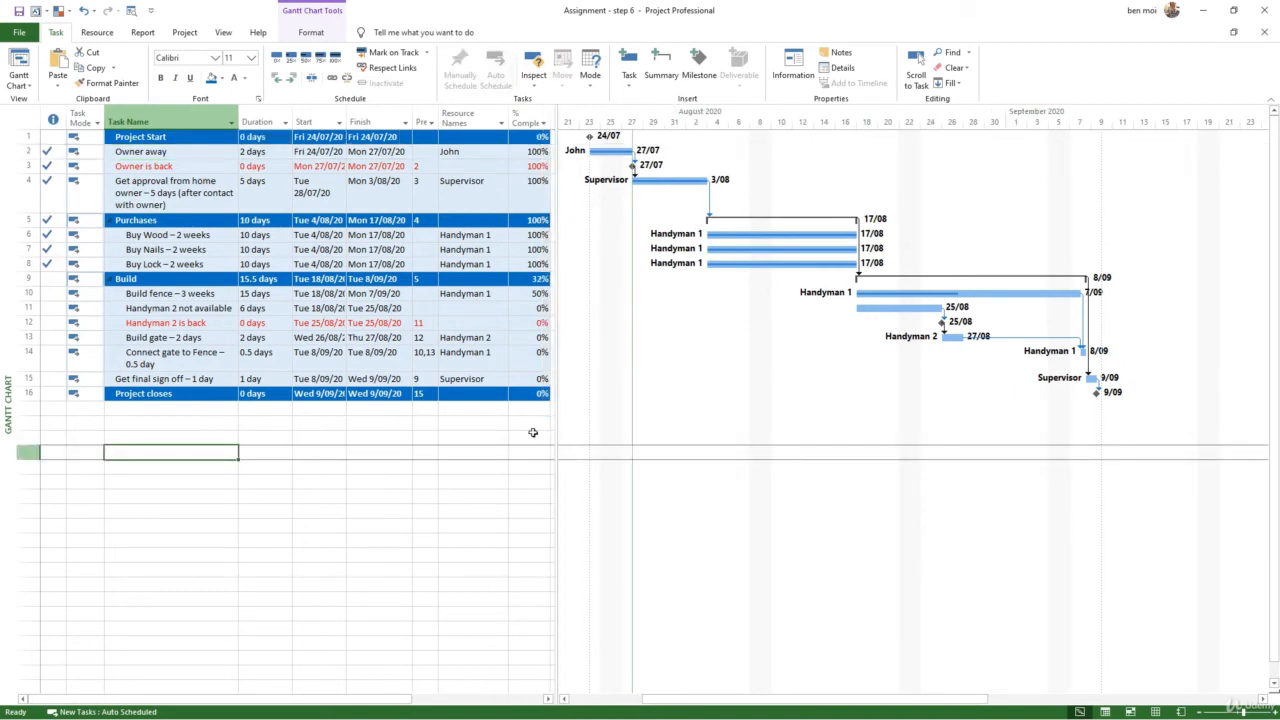
Remove the legend from the printed Gantt chart by setting Legend on to None in the print page setup
left_click(19, 32)
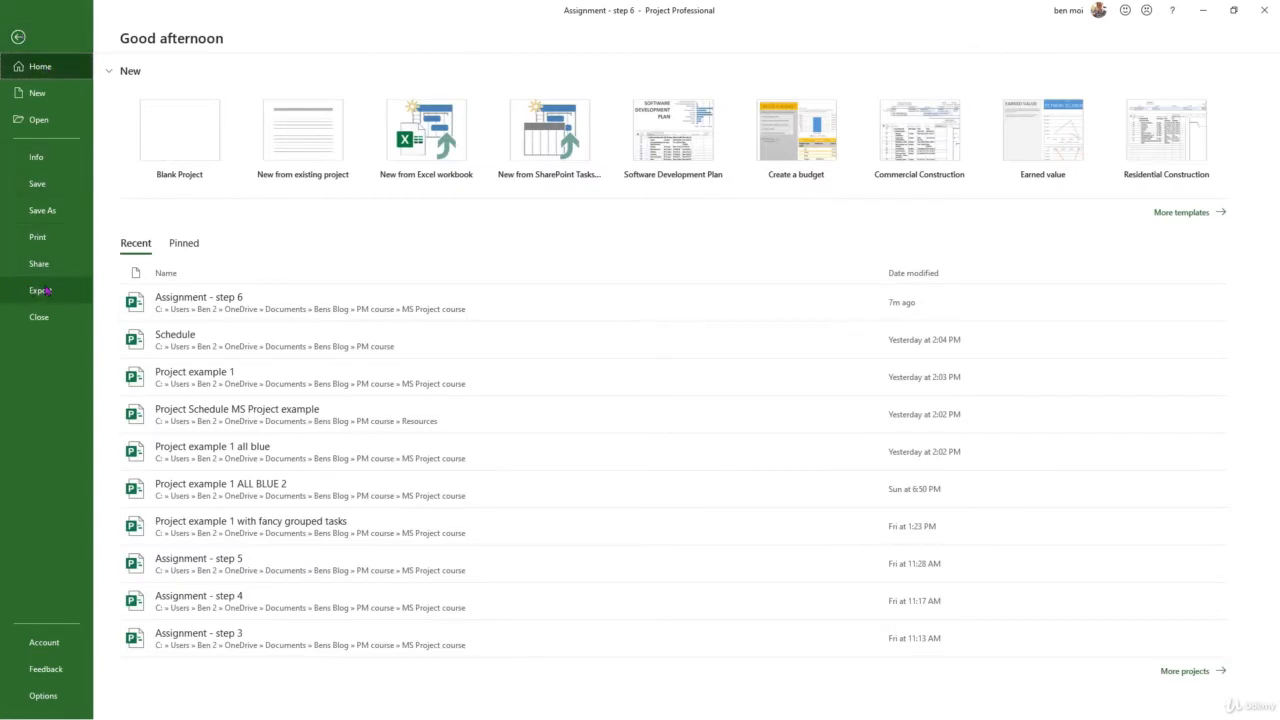
left_click(40, 237)
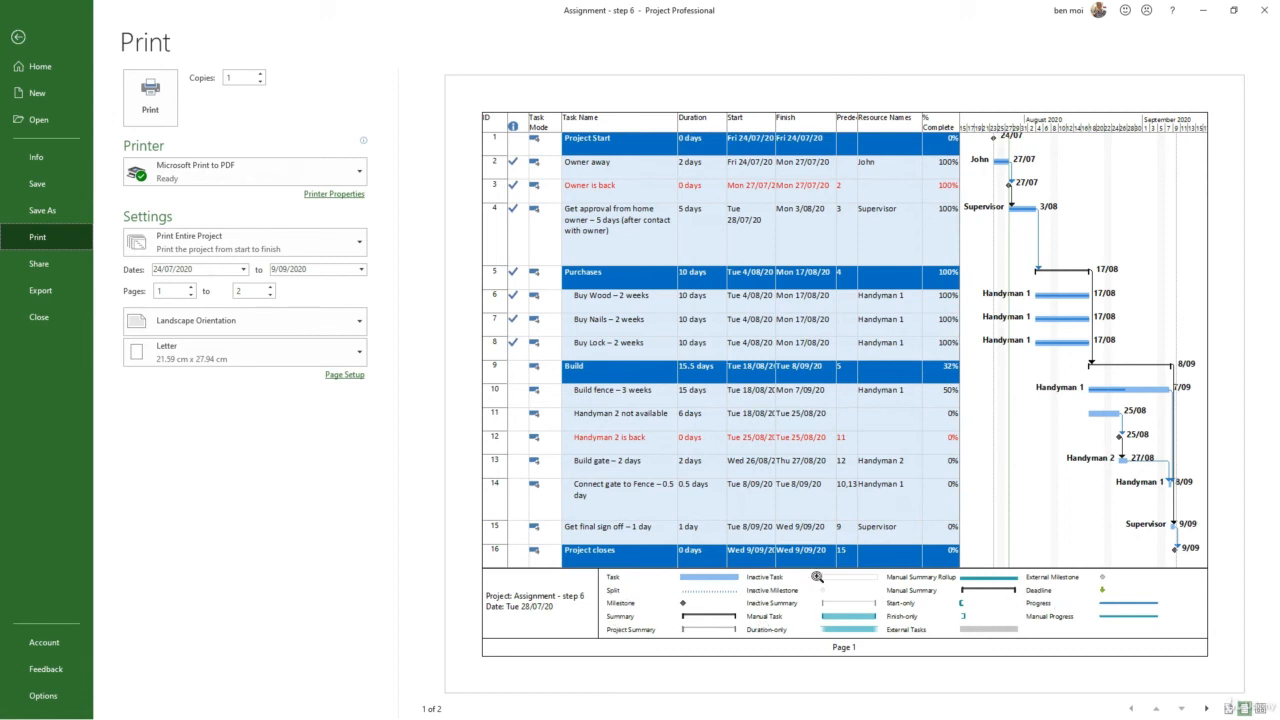
left_click(346, 376)
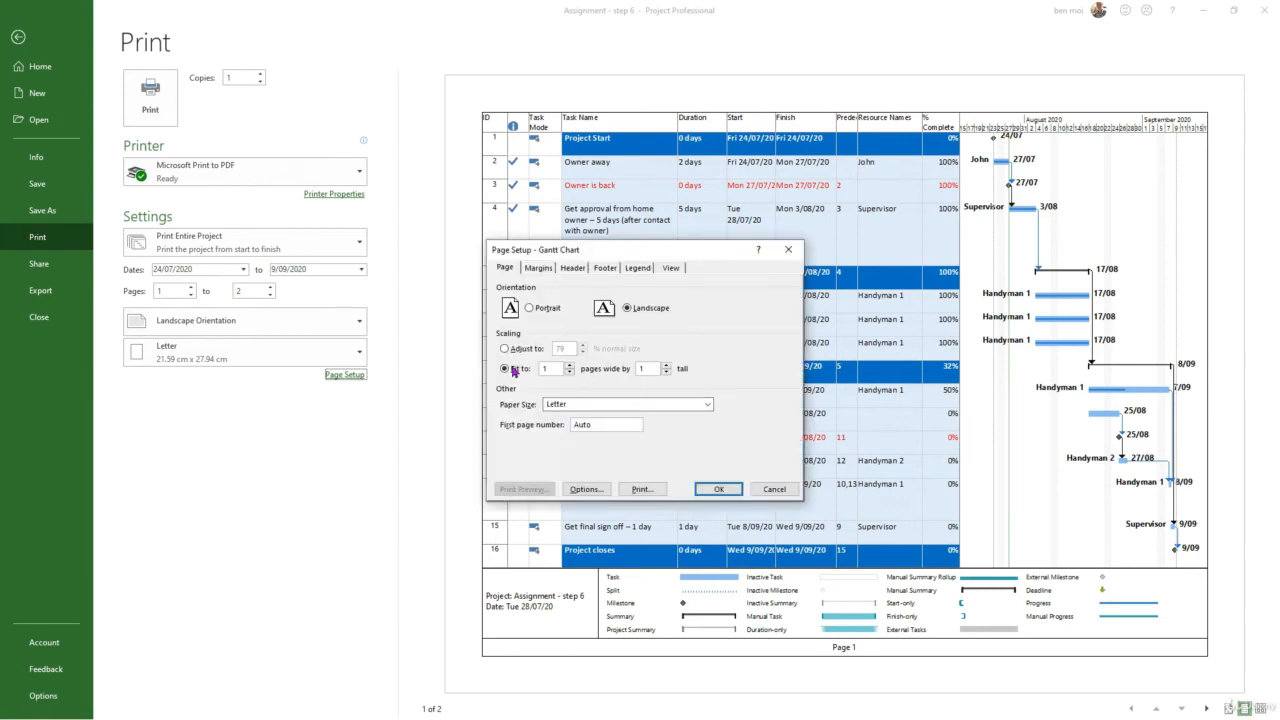
left_click(636, 267)
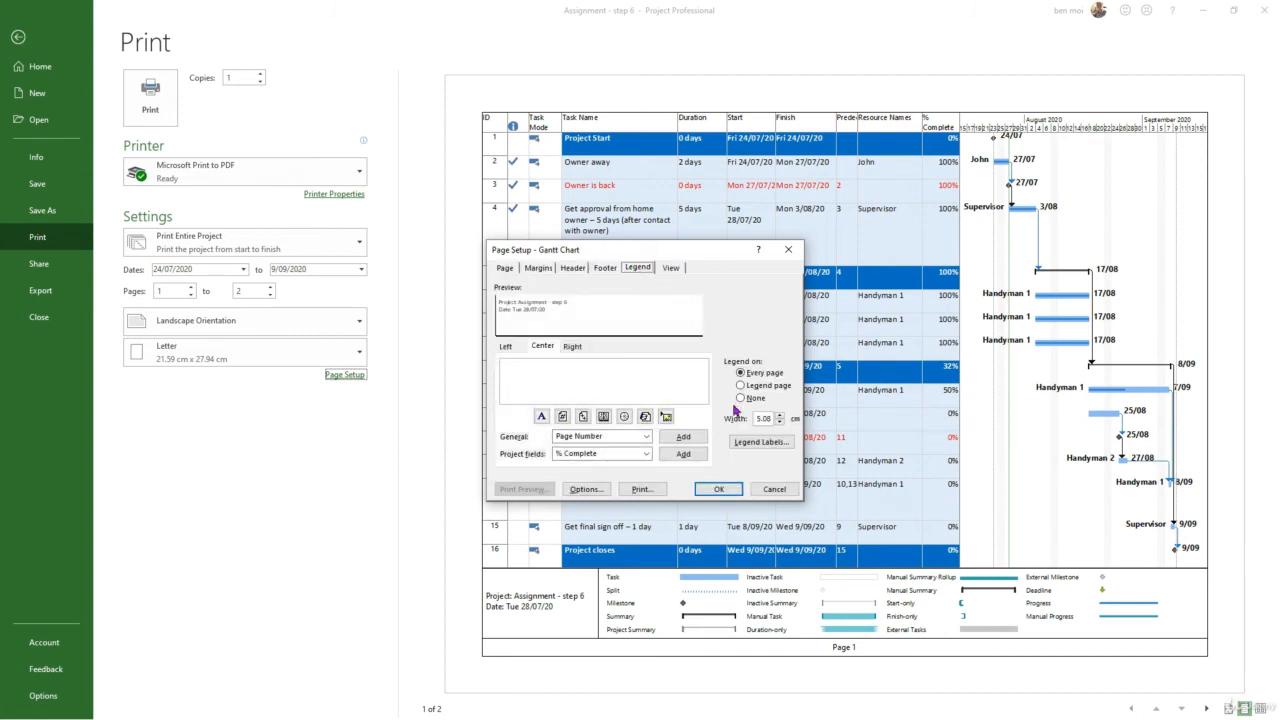
left_click(741, 399)
left_click(718, 489)
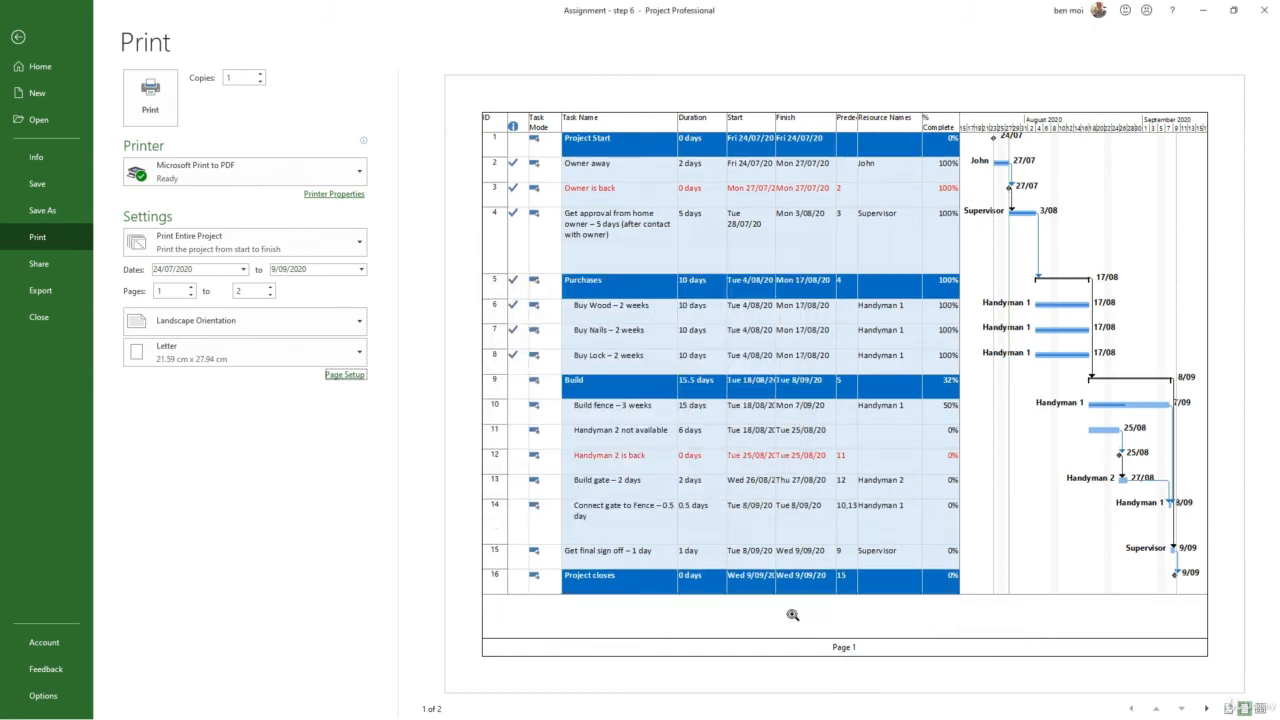